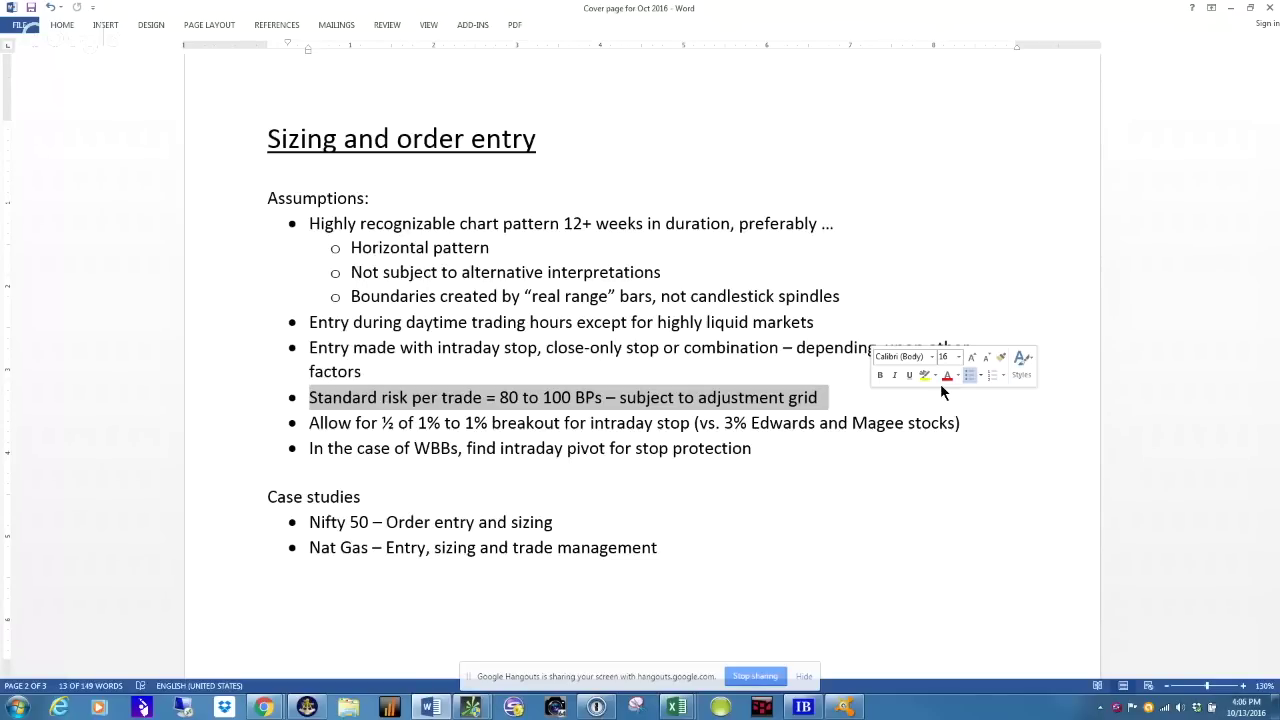
Highlight in turn the ½ of 1% to 1% breakout line, the WBBs line, and the Nifty 50 and Nat Gas case-study lines
left_click_drag(313, 424, 987, 428)
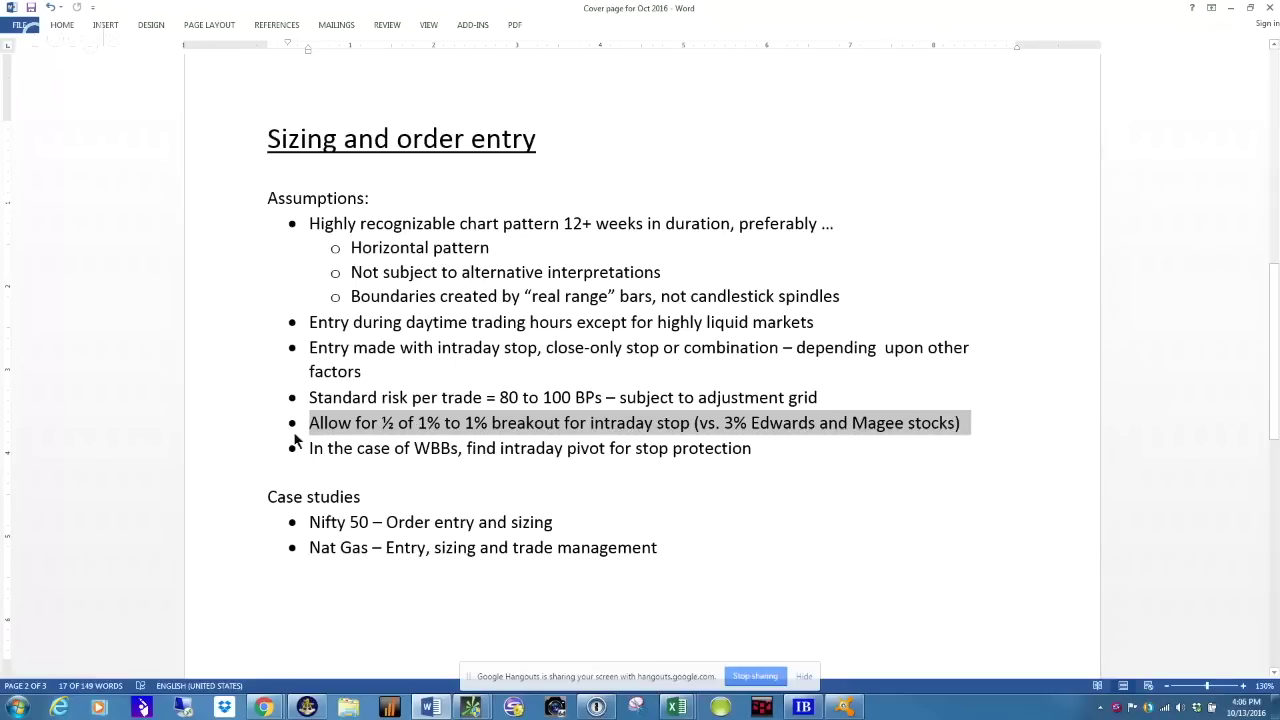
left_click_drag(301, 449, 789, 456)
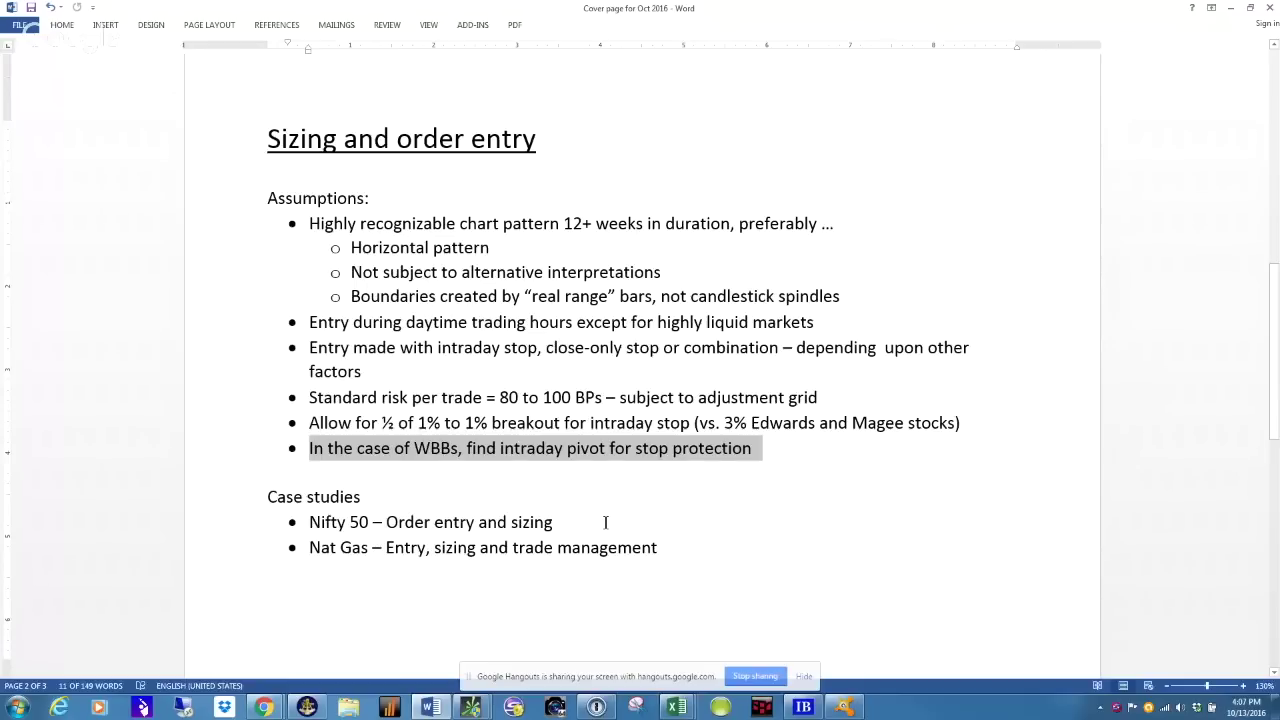
left_click_drag(306, 522, 646, 522)
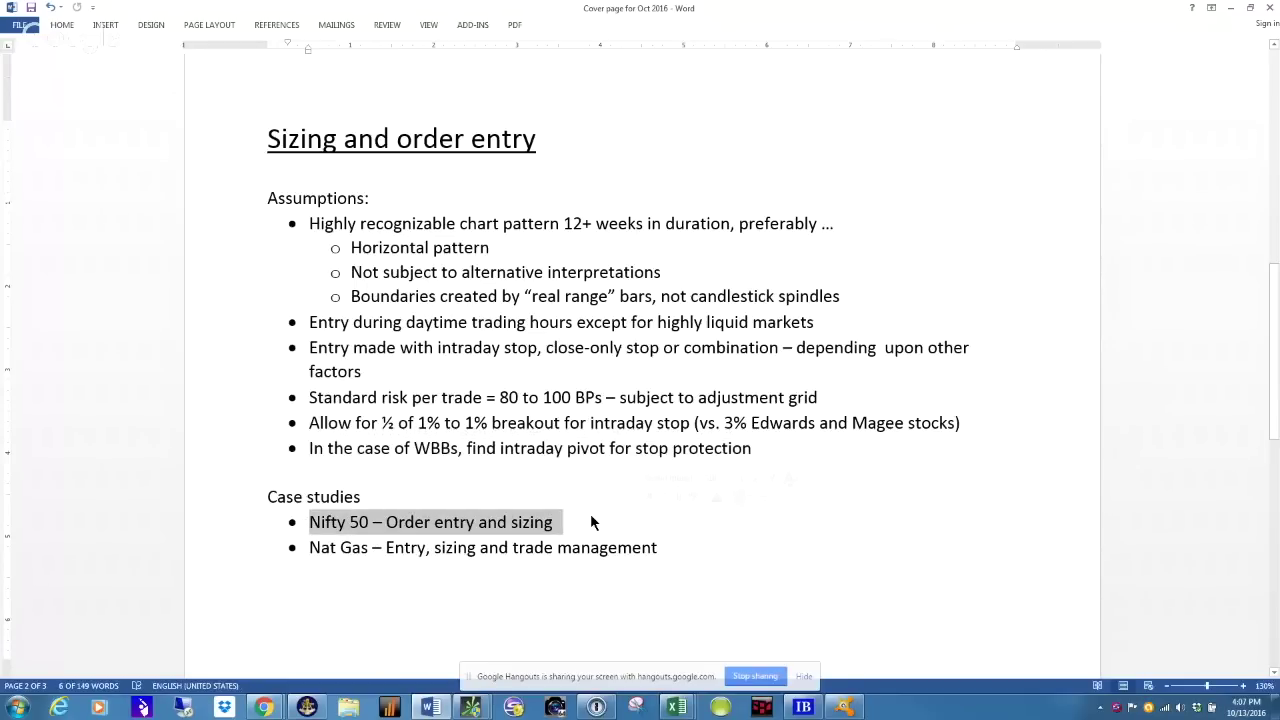
left_click_drag(310, 547, 690, 550)
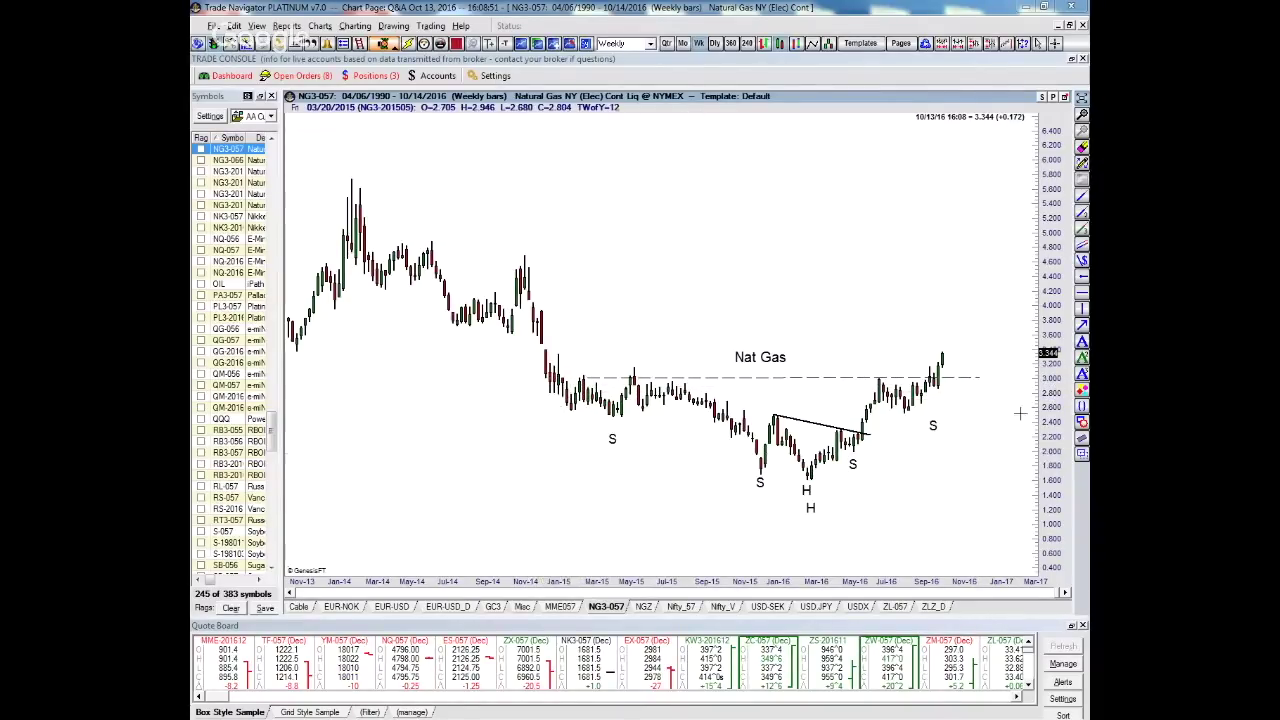
In Trade Navigator, box the head-and-shoulders pattern on the weekly Nat Gas chart with a rectangle and lower its upper edge to the dashed neckline
left_click(1081, 437)
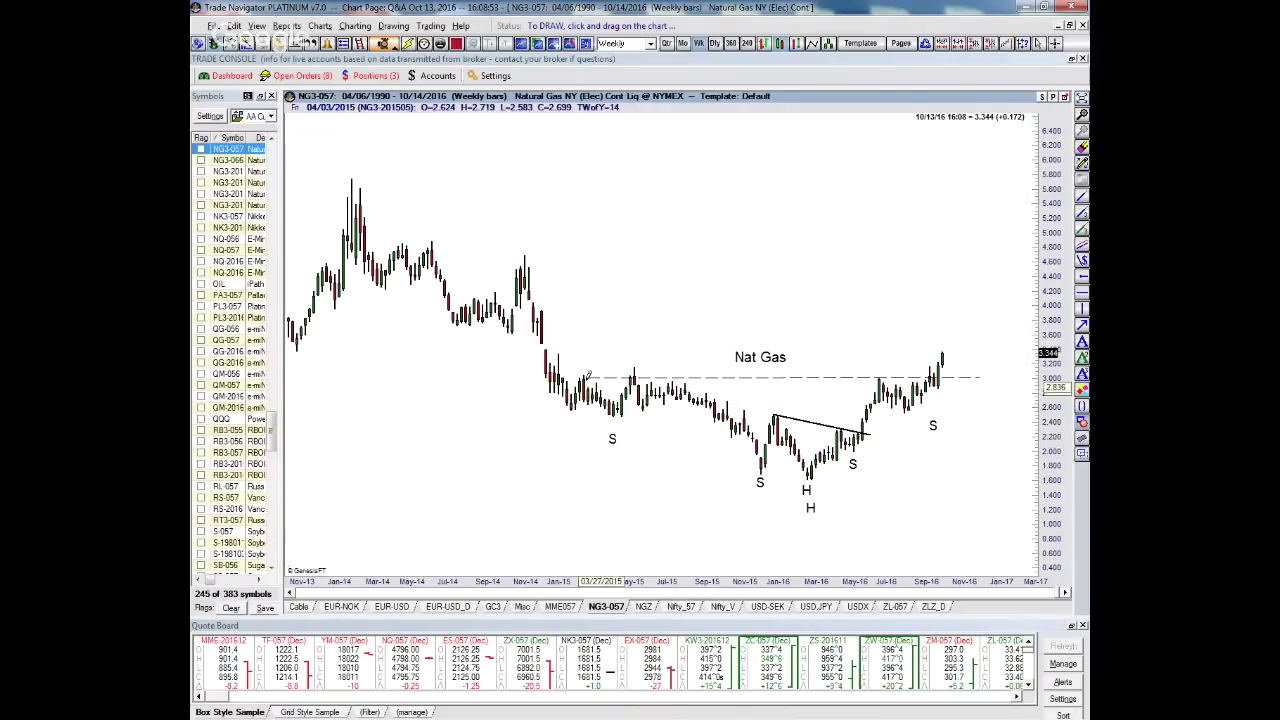
mouse_move(556, 365)
left_mouse_down()
mouse_move(984, 409)
mouse_move(1007, 513)
left_mouse_up()
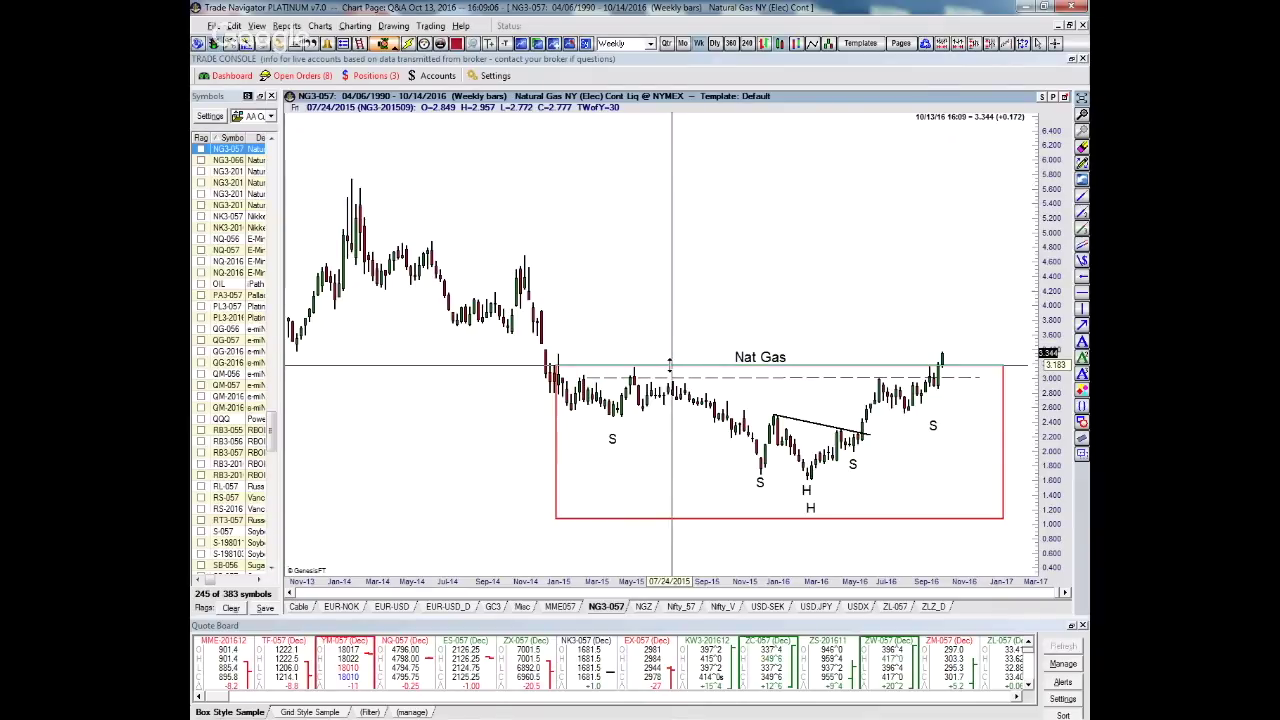
left_click_drag(670, 364, 672, 377)
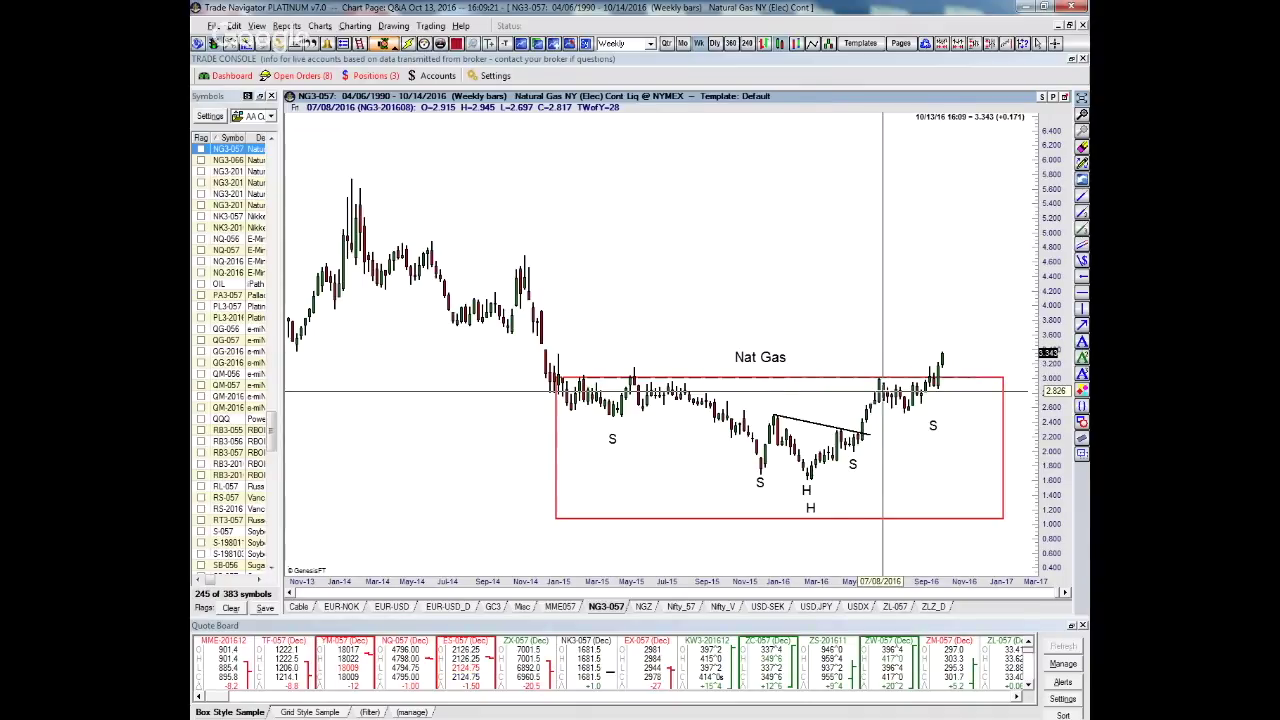
On the NGZ daily chart, mark the 3.259 low below the breakout with a horizontal price line
left_click(645, 608)
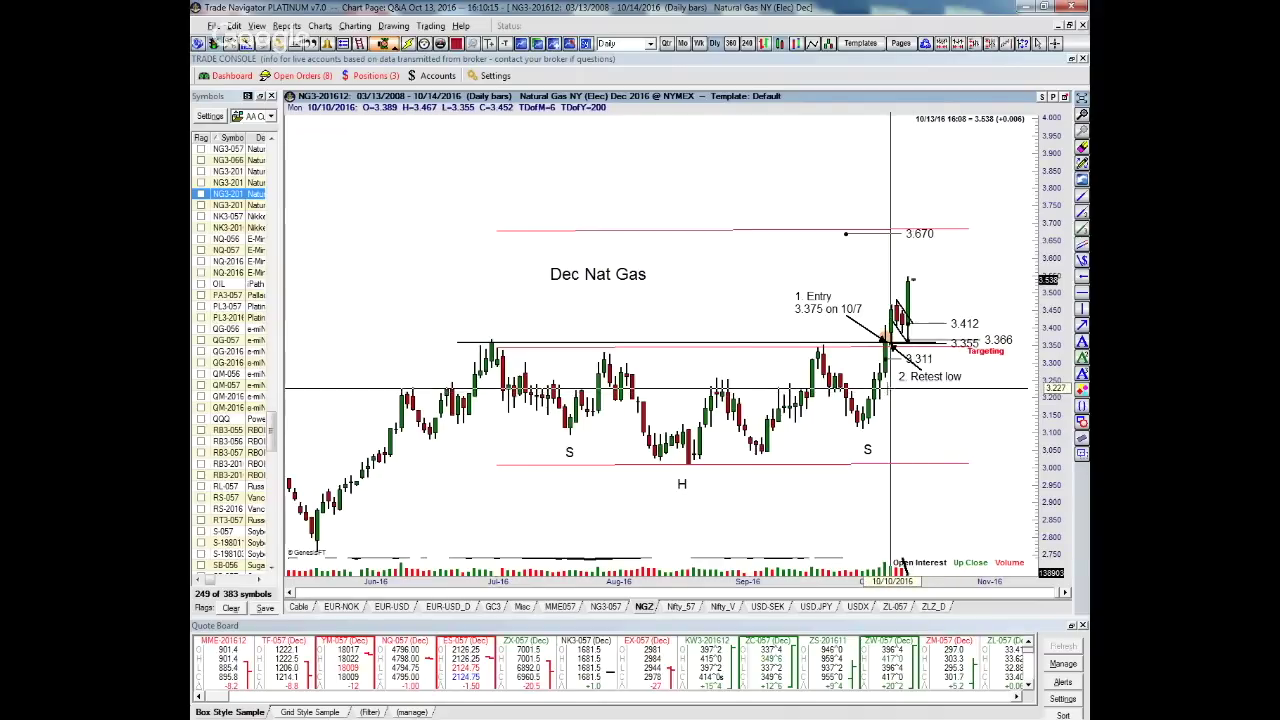
left_click(1082, 310)
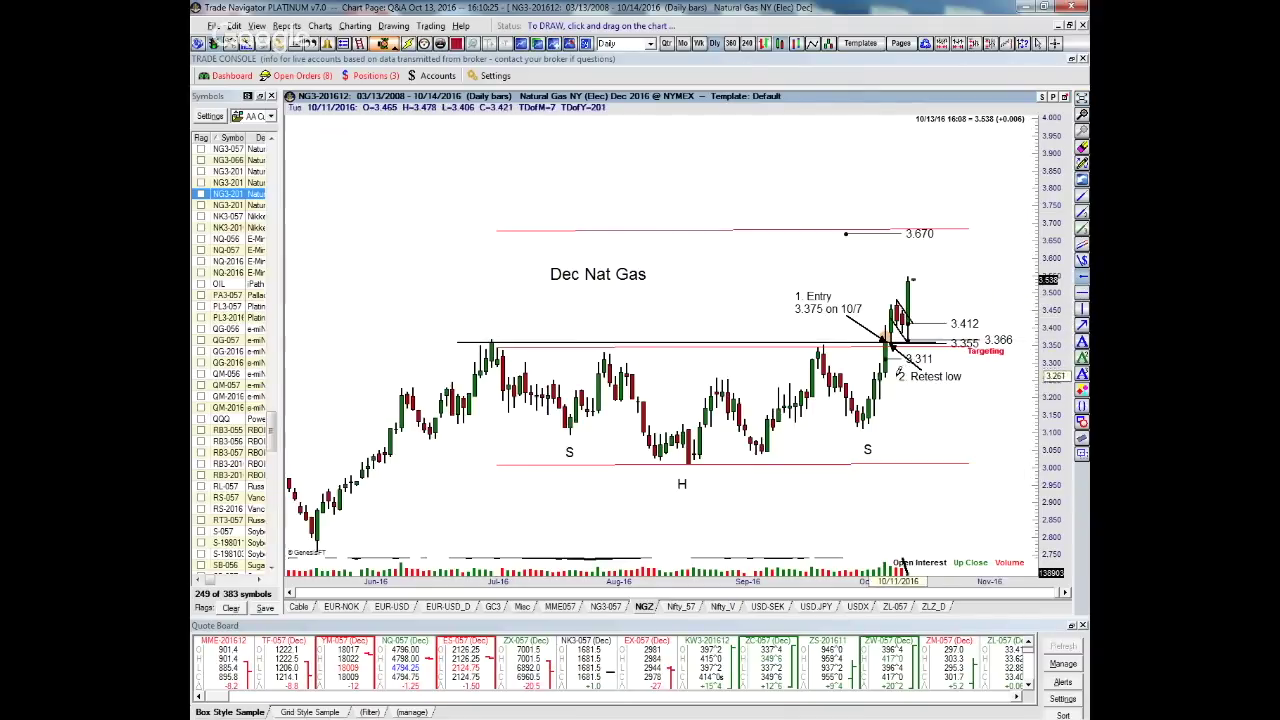
left_click_drag(886, 376, 985, 374)
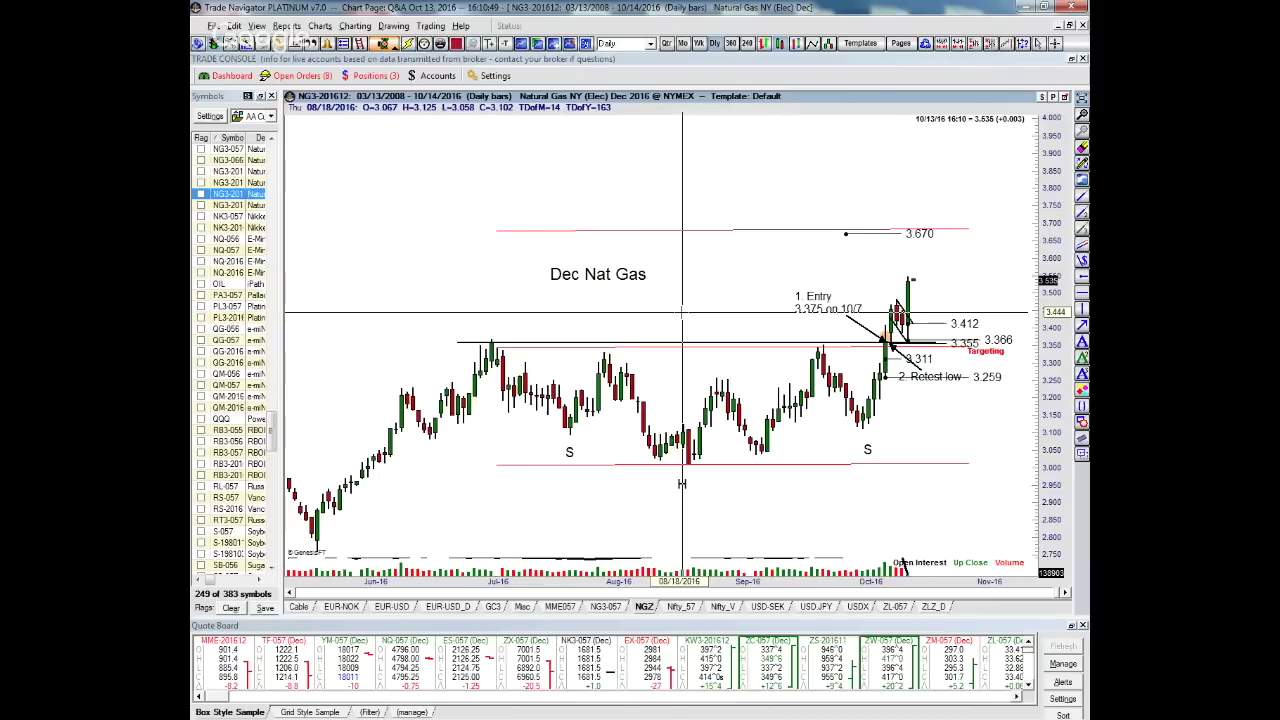
Show the Dec Nat Gas chart in 240-minute bars and move the orange marker onto the 10/07 breakout bar at the entry arrow
left_click(746, 45)
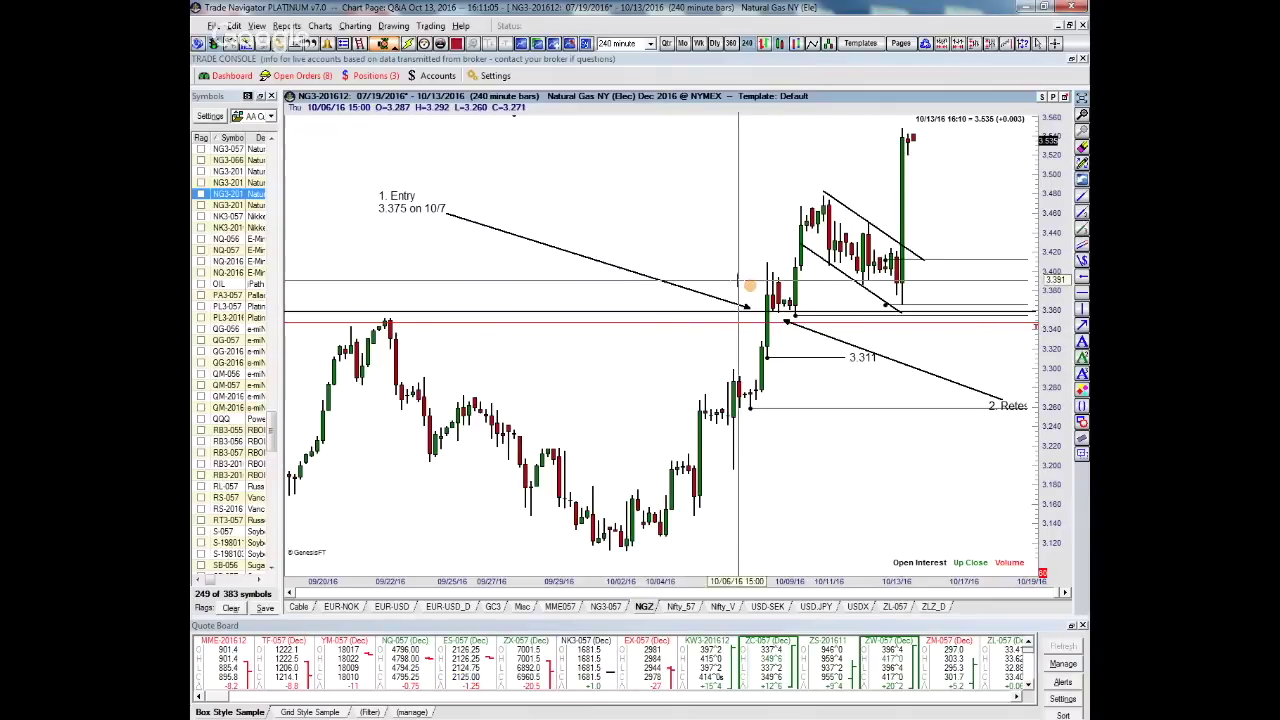
left_click_drag(752, 291, 767, 300)
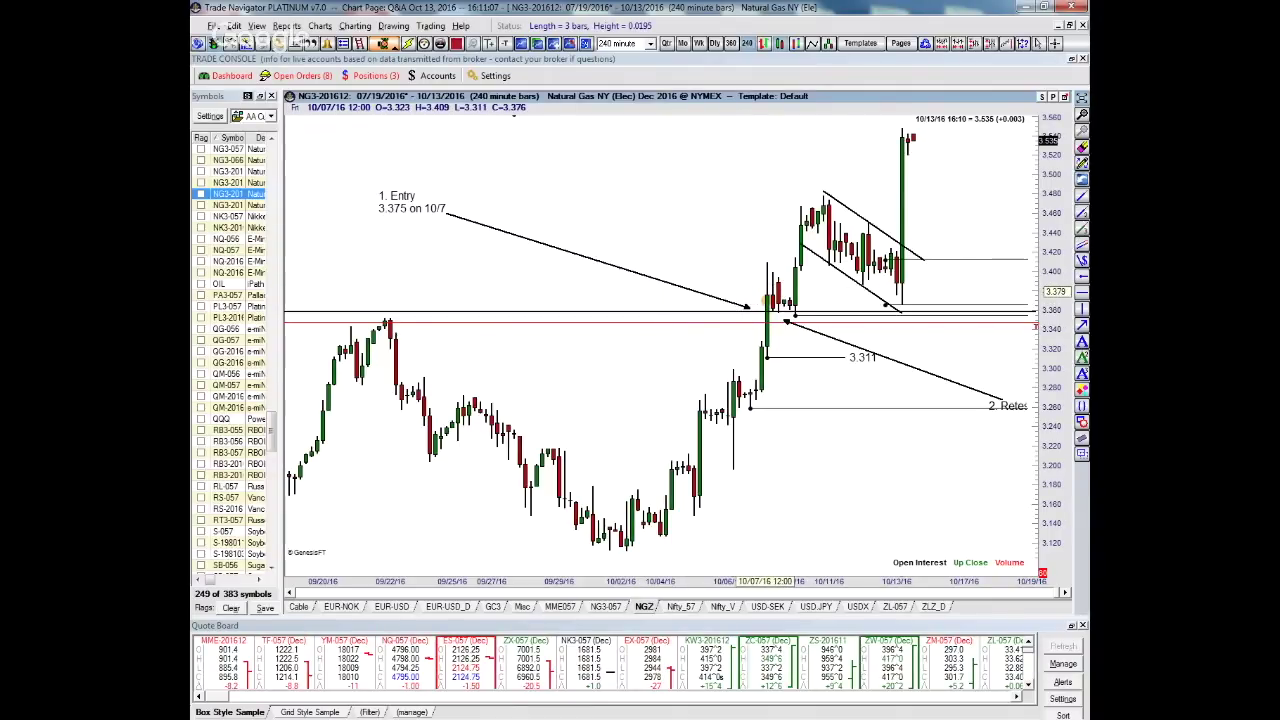
left_click_drag(767, 300, 767, 320)
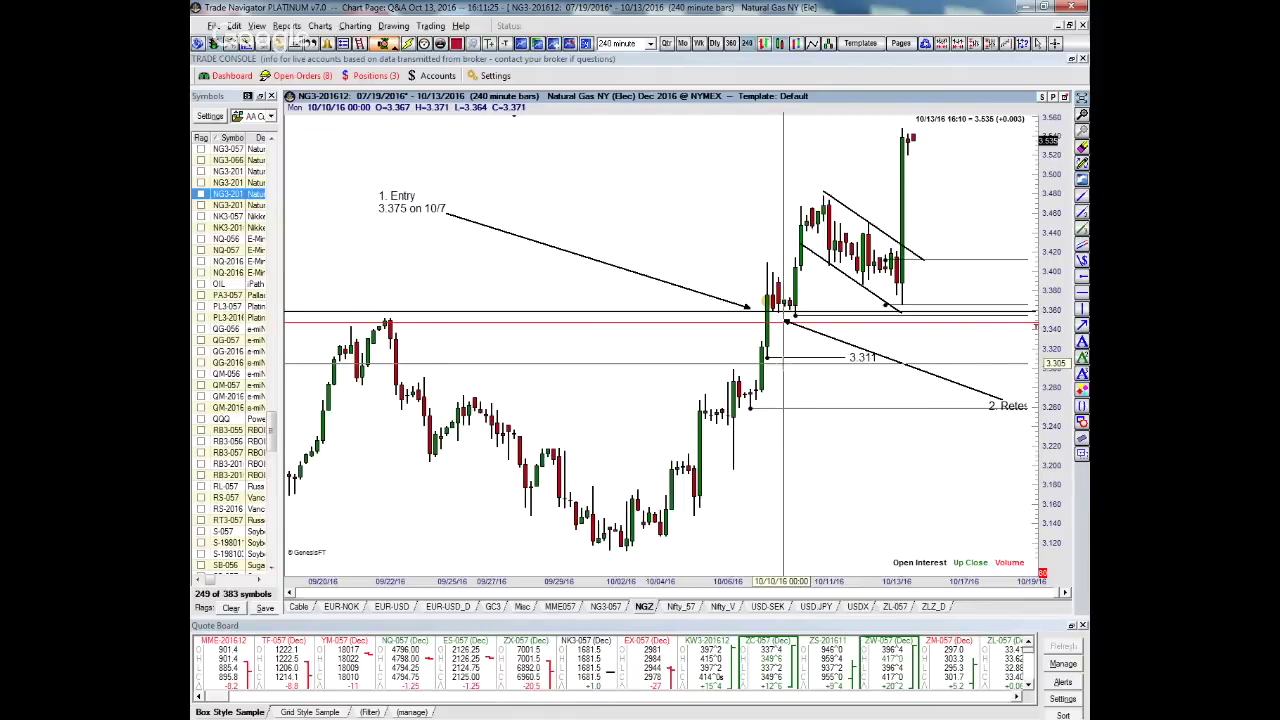
On the 240-minute Dec Nat Gas chart, draw a red arrow down to the retest low just after the entry
left_click(716, 45)
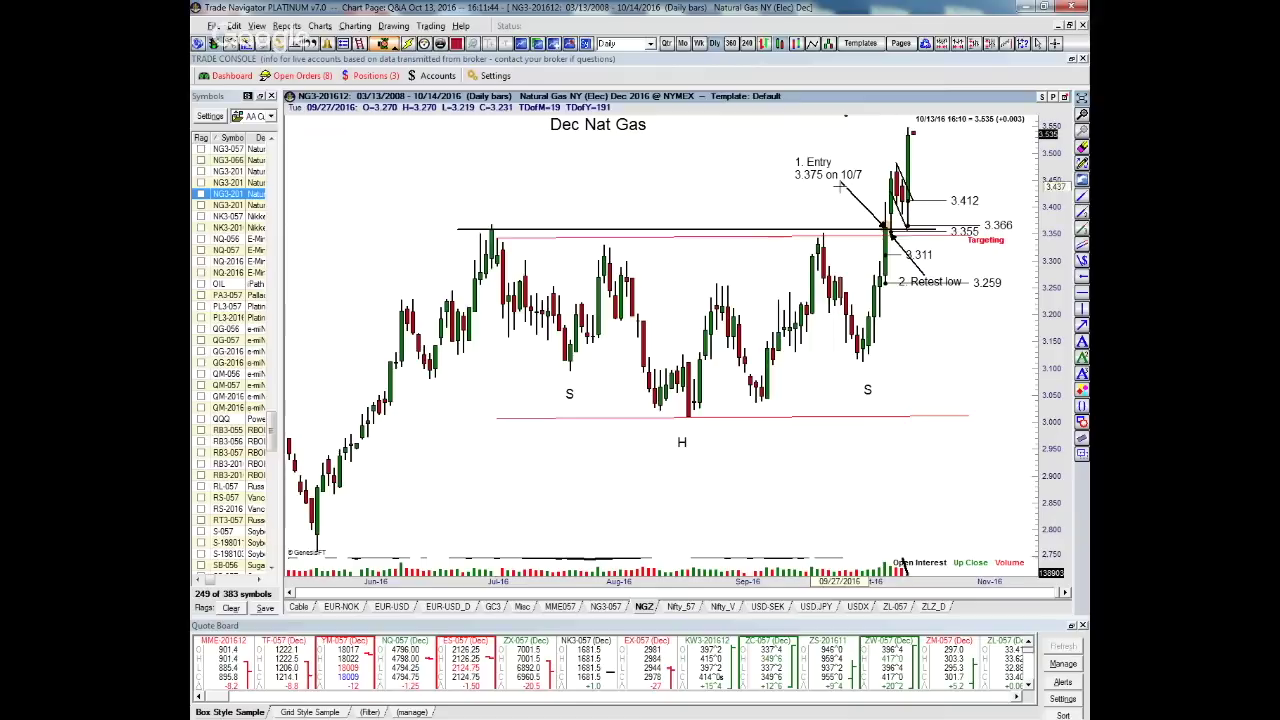
left_click(748, 44)
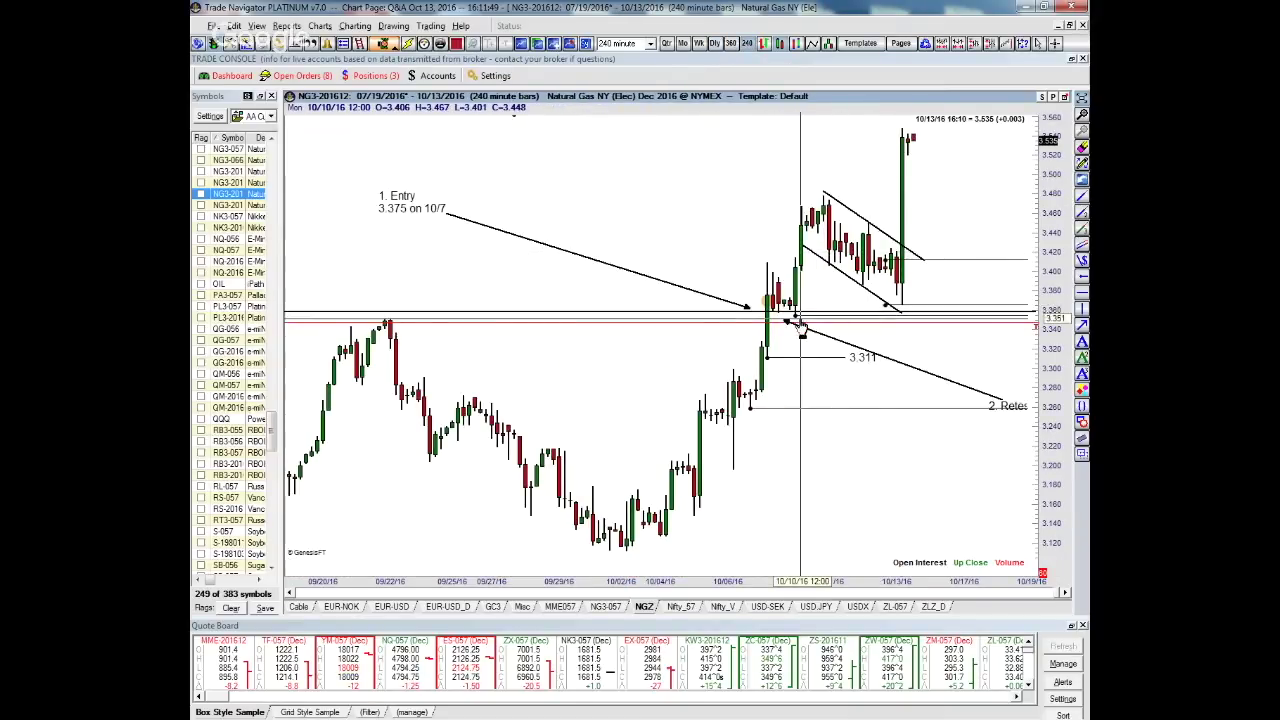
left_click(1083, 356)
mouse_move(768, 240)
left_mouse_down()
mouse_move(800, 283)
mouse_move(794, 314)
left_mouse_up()
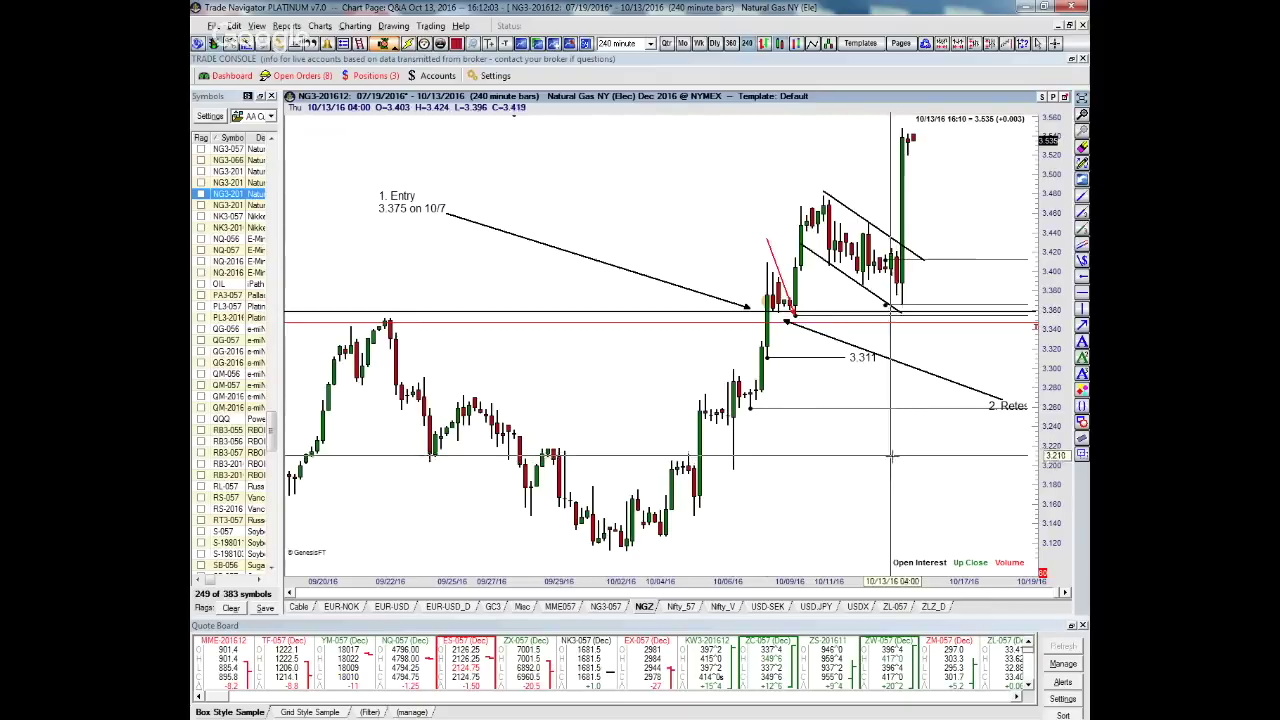
left_click_drag(885, 448, 885, 444)
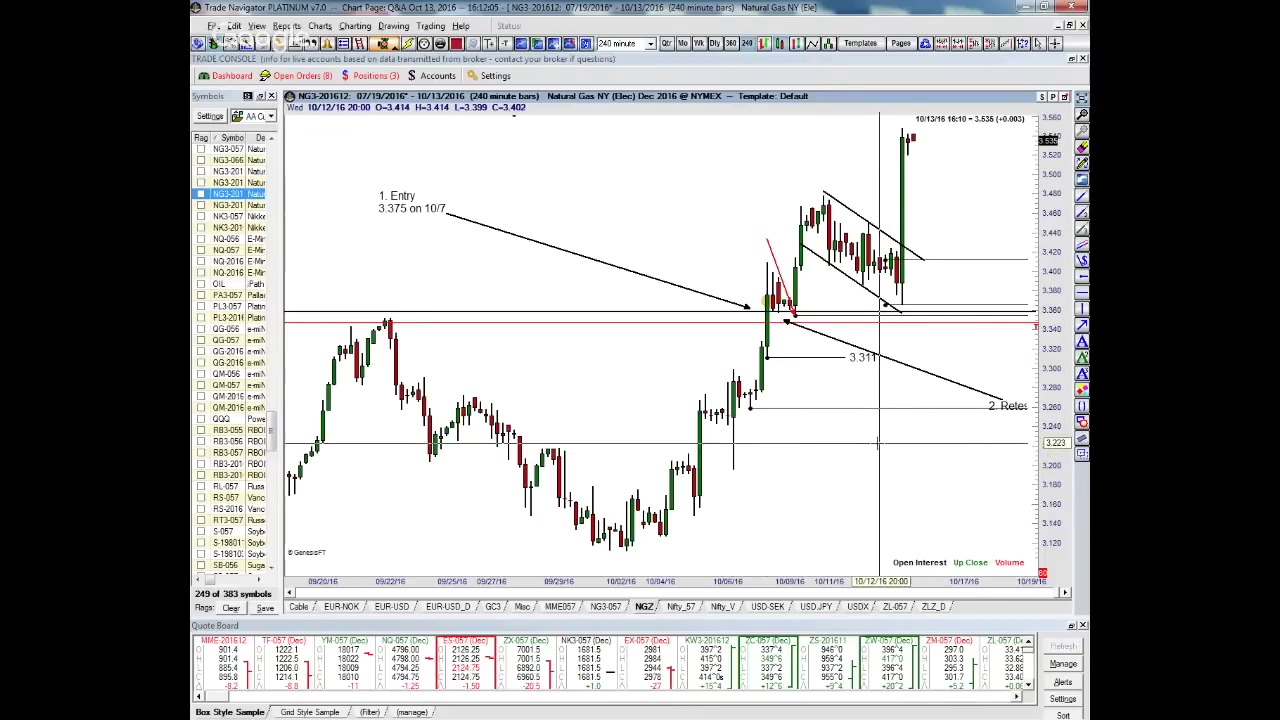
Compare the entry and retest in daily and 240-minute bars, and compress the daily price scale to include the 3.670 target
left_click(714, 43)
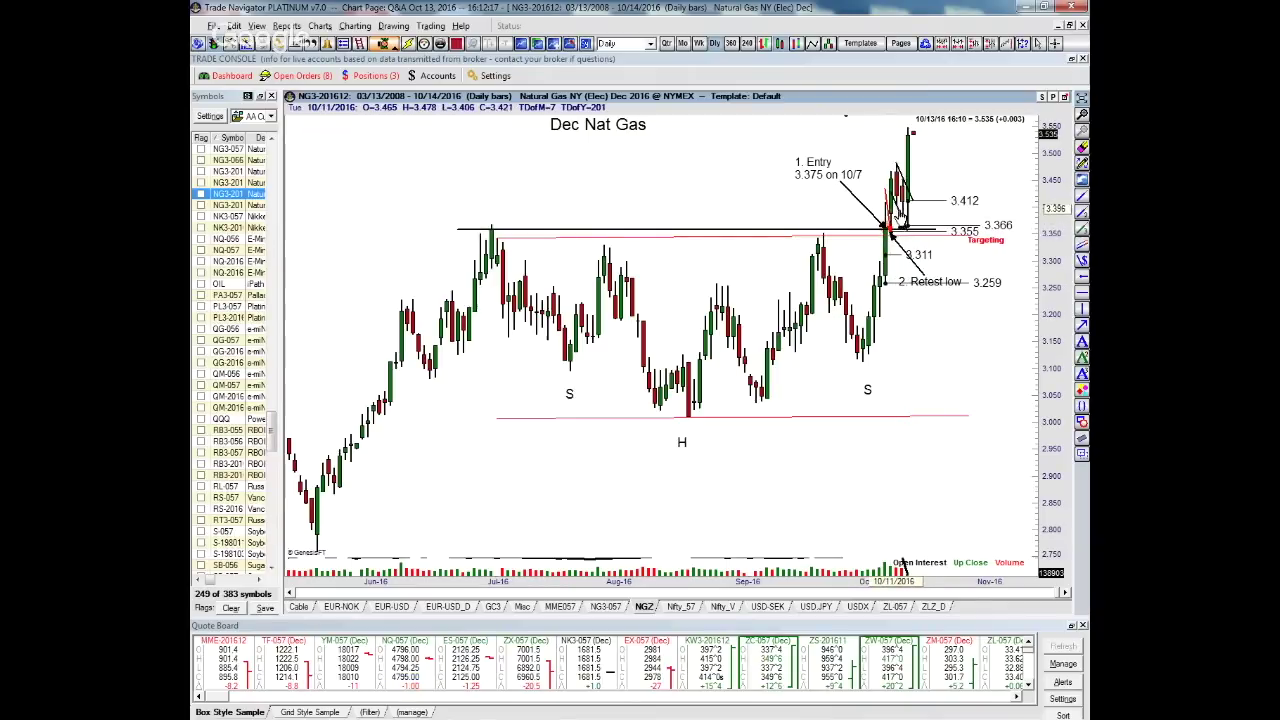
left_click(929, 232)
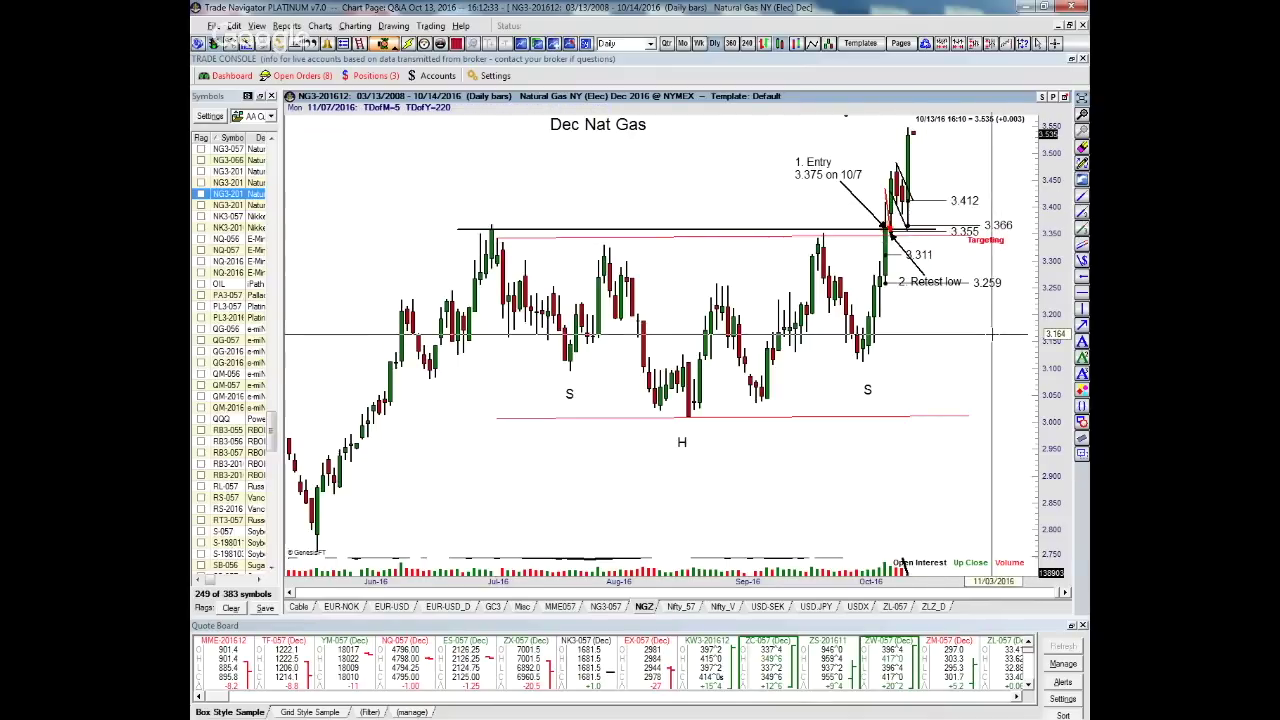
left_click(747, 45)
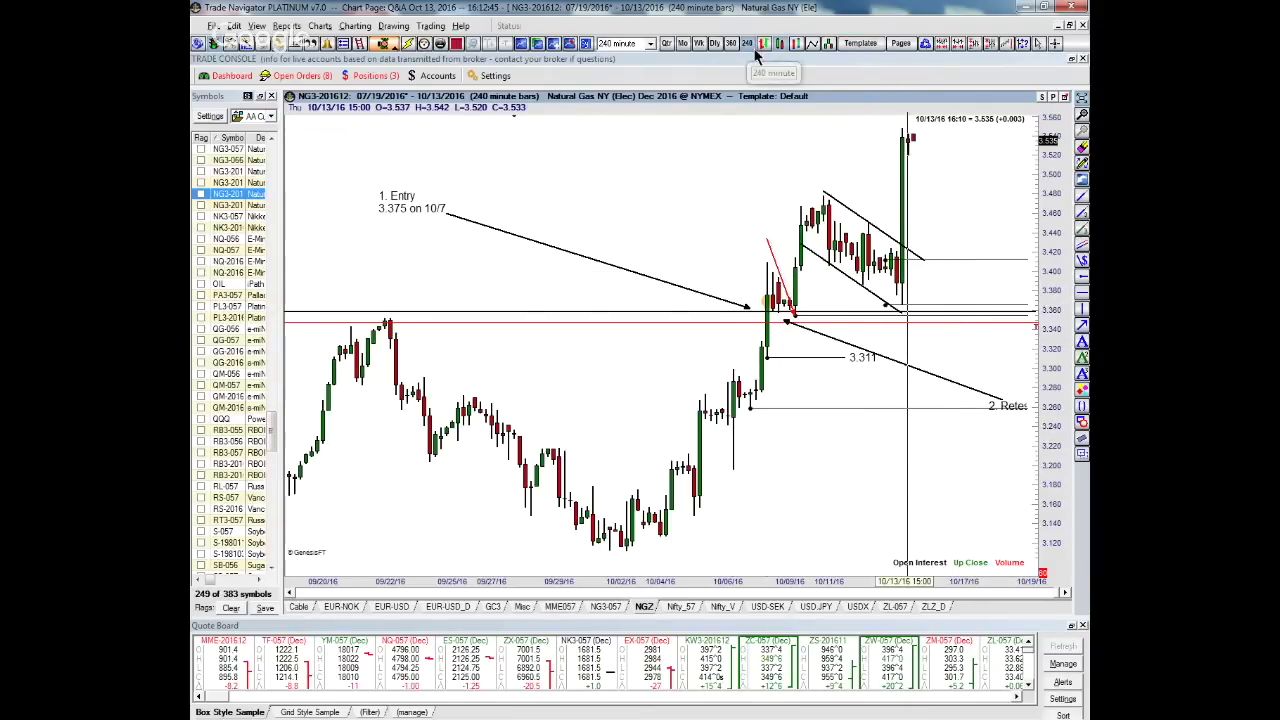
left_click(714, 43)
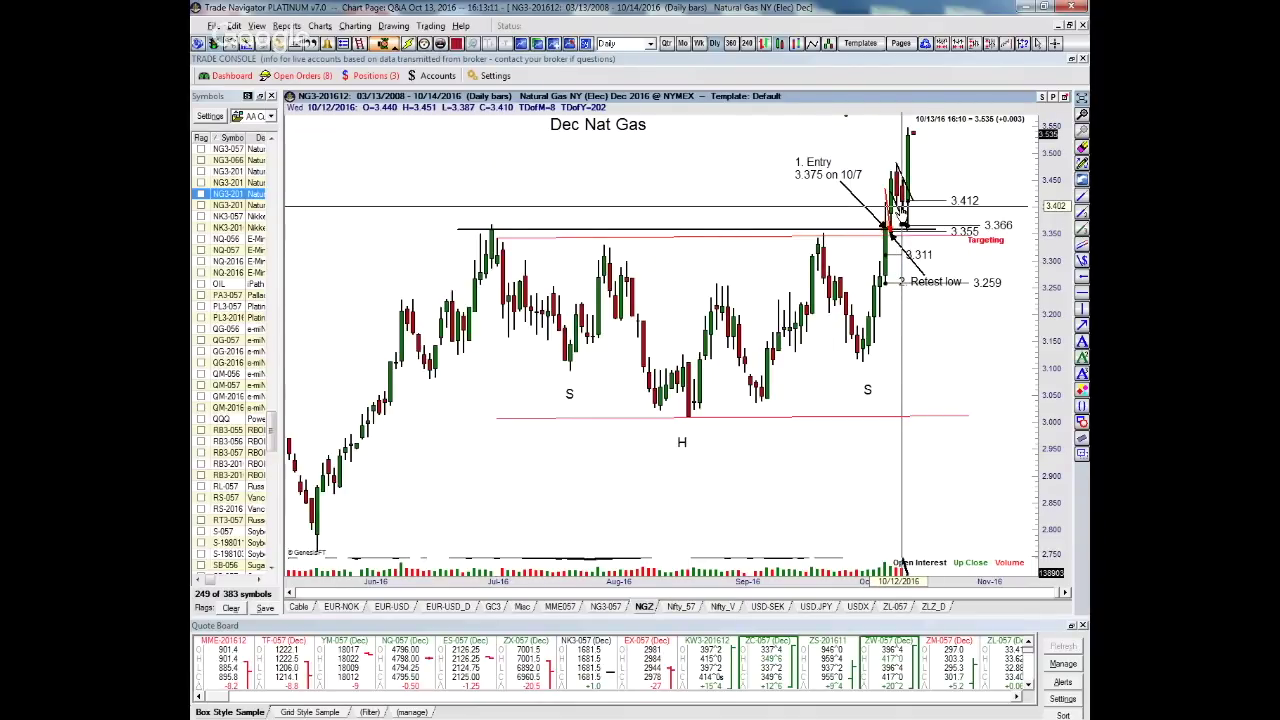
left_click_drag(1047, 190, 1048, 345)
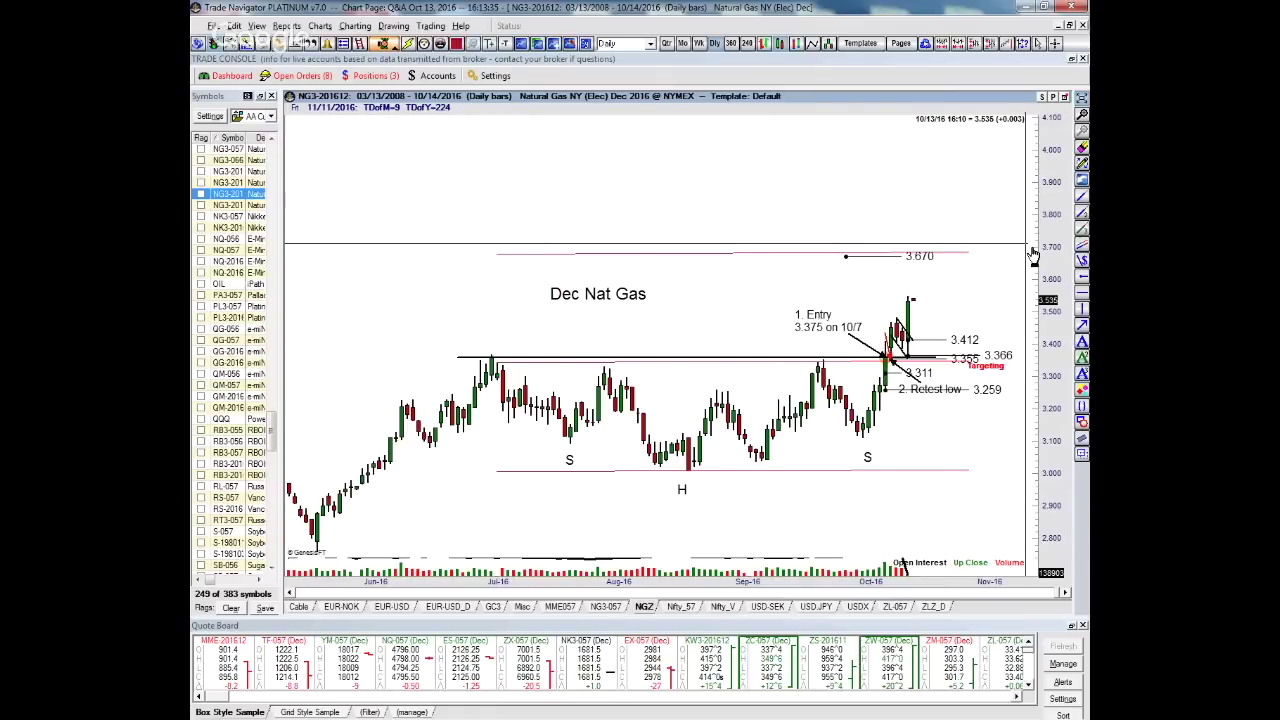
On the Nifty_V chart, mark the 10/13/2016 daily bar's high at 8710.0, and show the 240-minute bars rescaled to include the entry notes
left_click(681, 607)
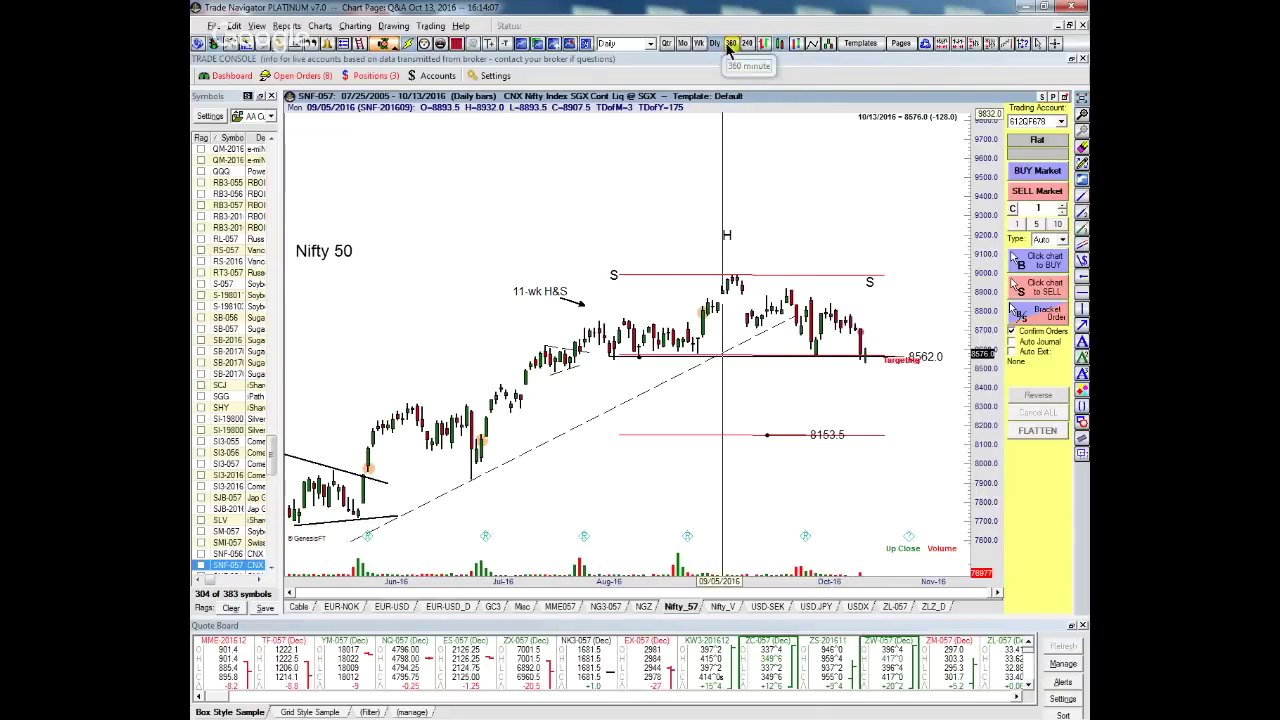
left_click(722, 607)
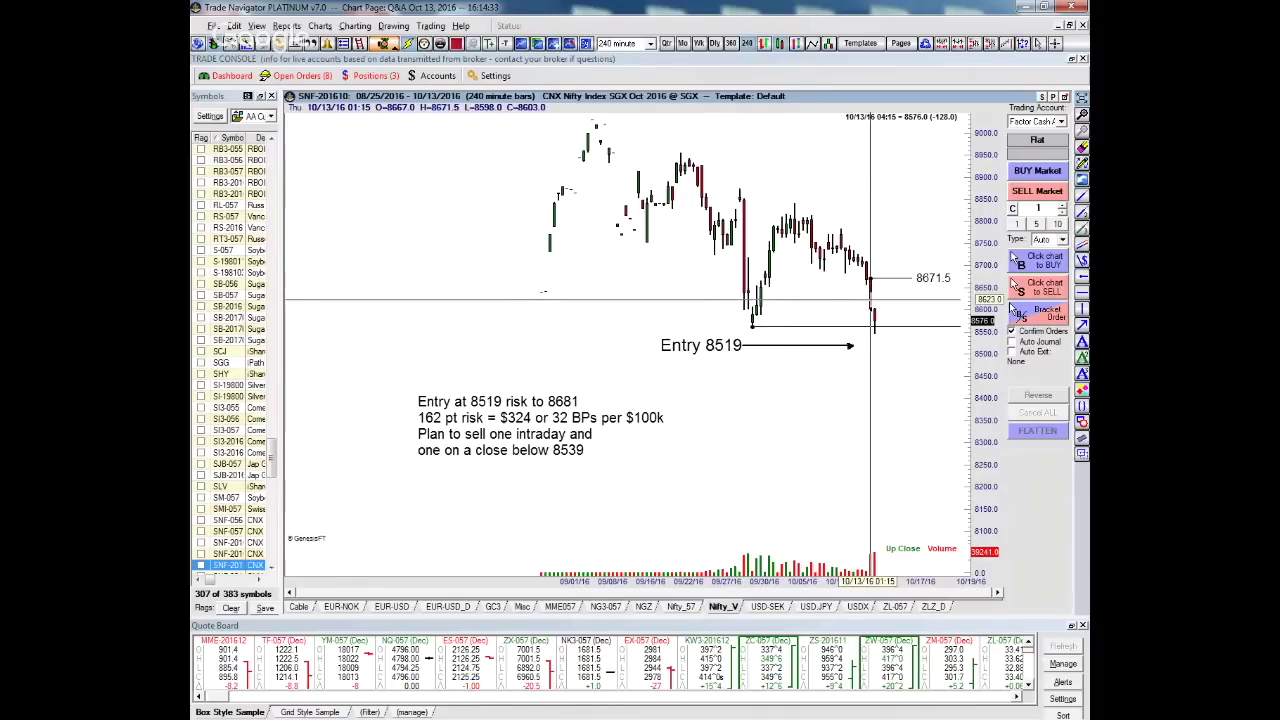
left_click(715, 43)
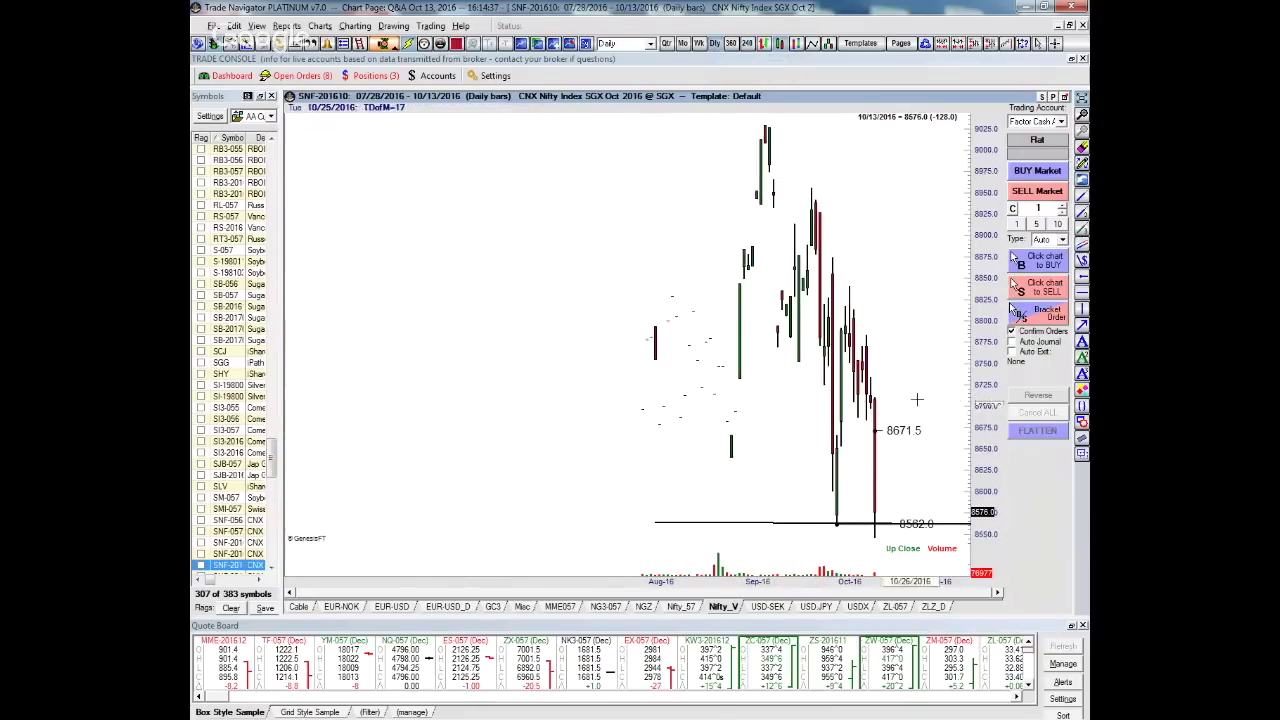
left_click(1082, 282)
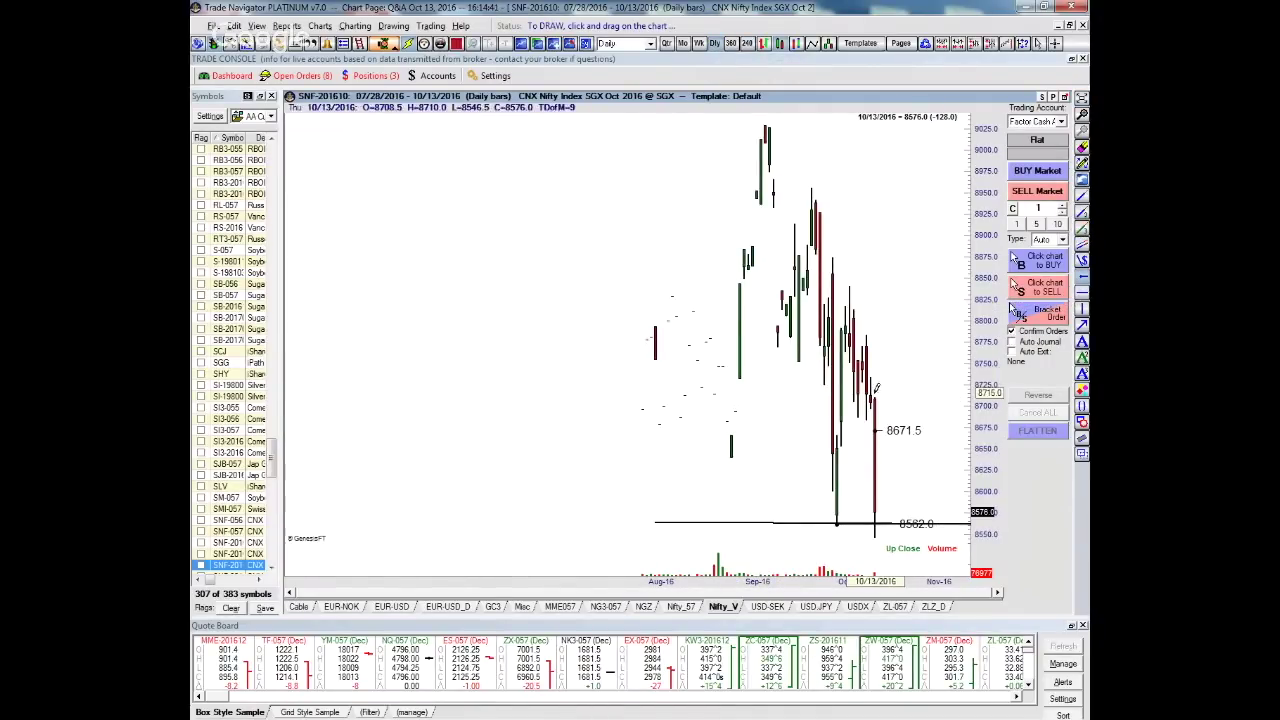
left_click_drag(877, 397, 896, 396)
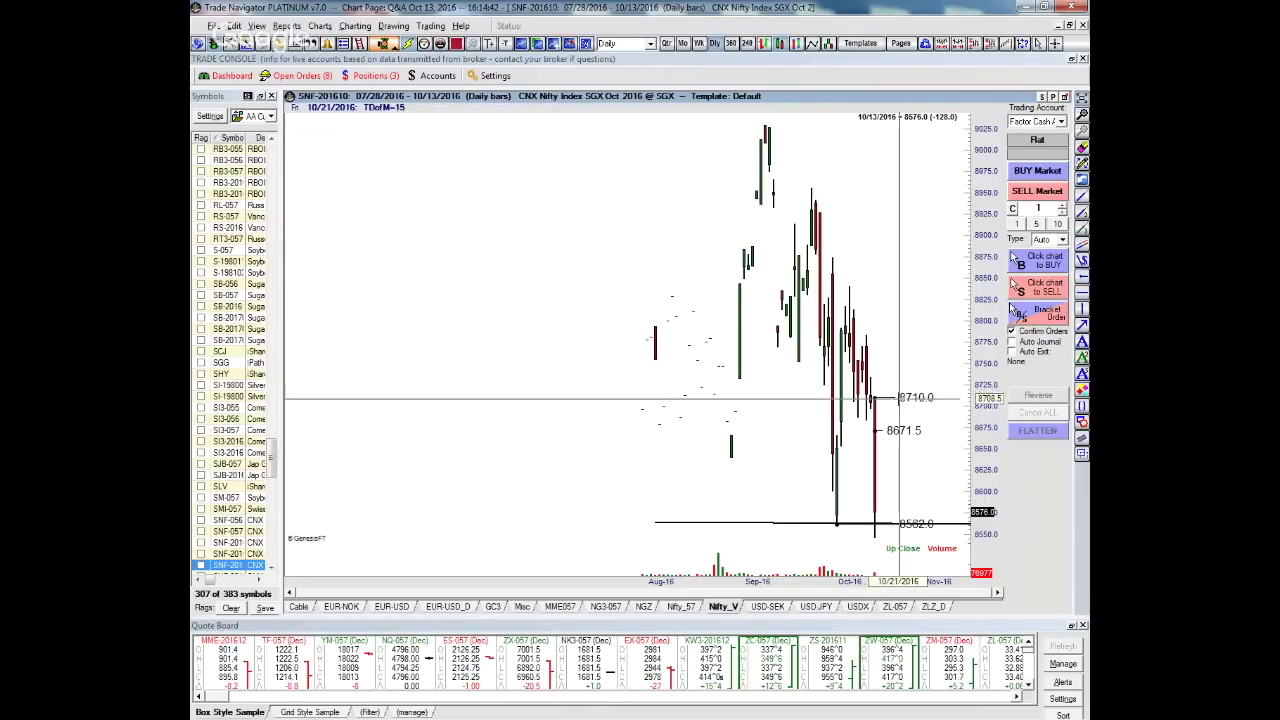
left_click(746, 44)
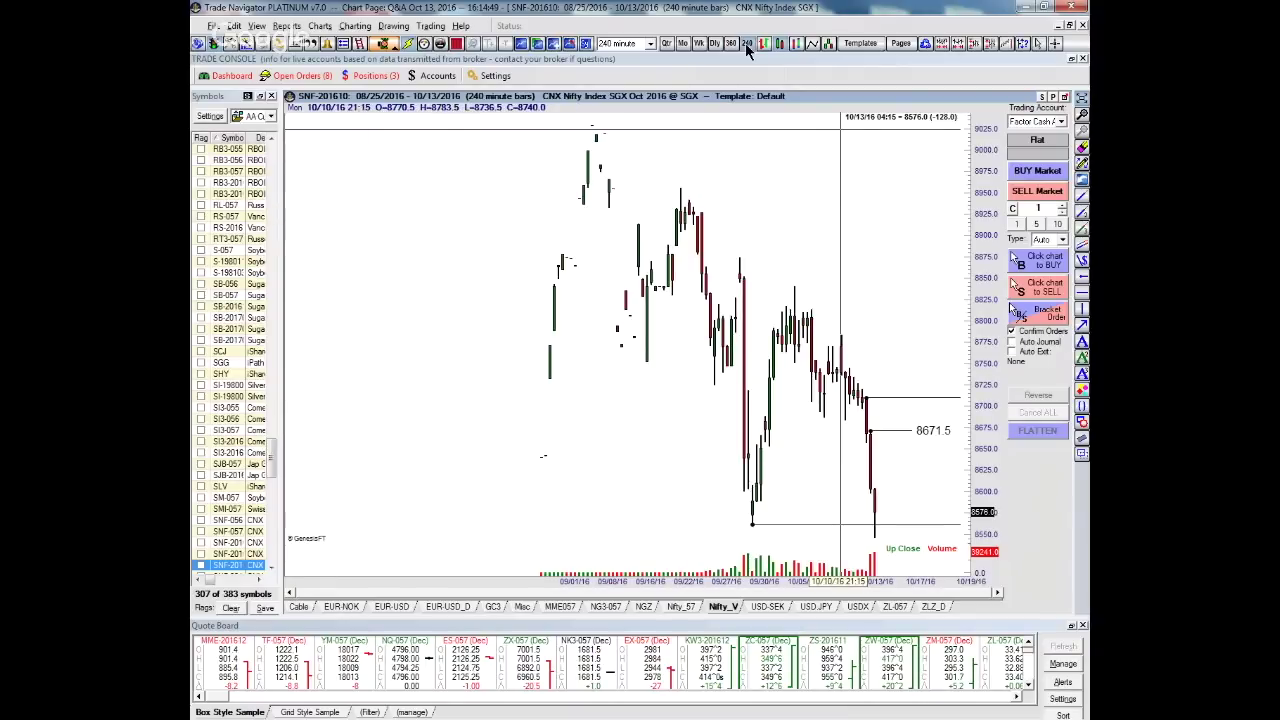
left_click_drag(975, 528, 974, 425)
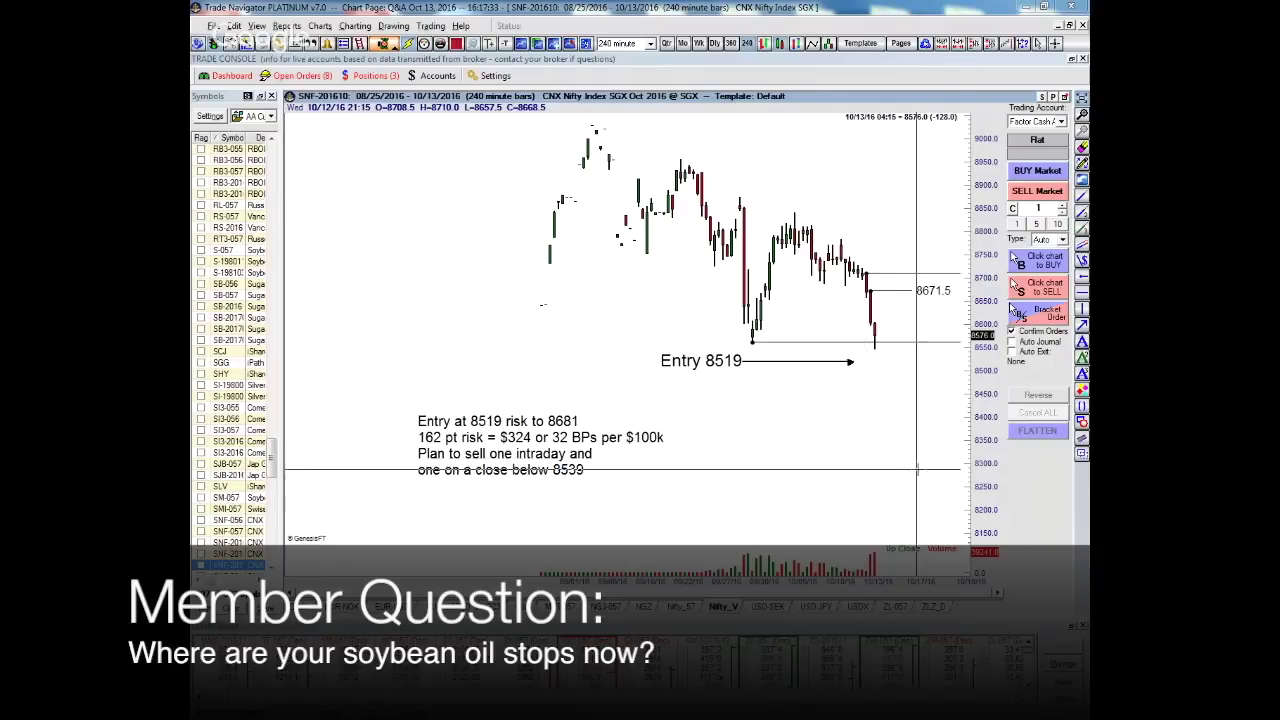
On the ZLZ_D soybean oil daily chart, draw a rectangle around the August–October pattern from about 31.4 to 35.1
left_click(932, 606)
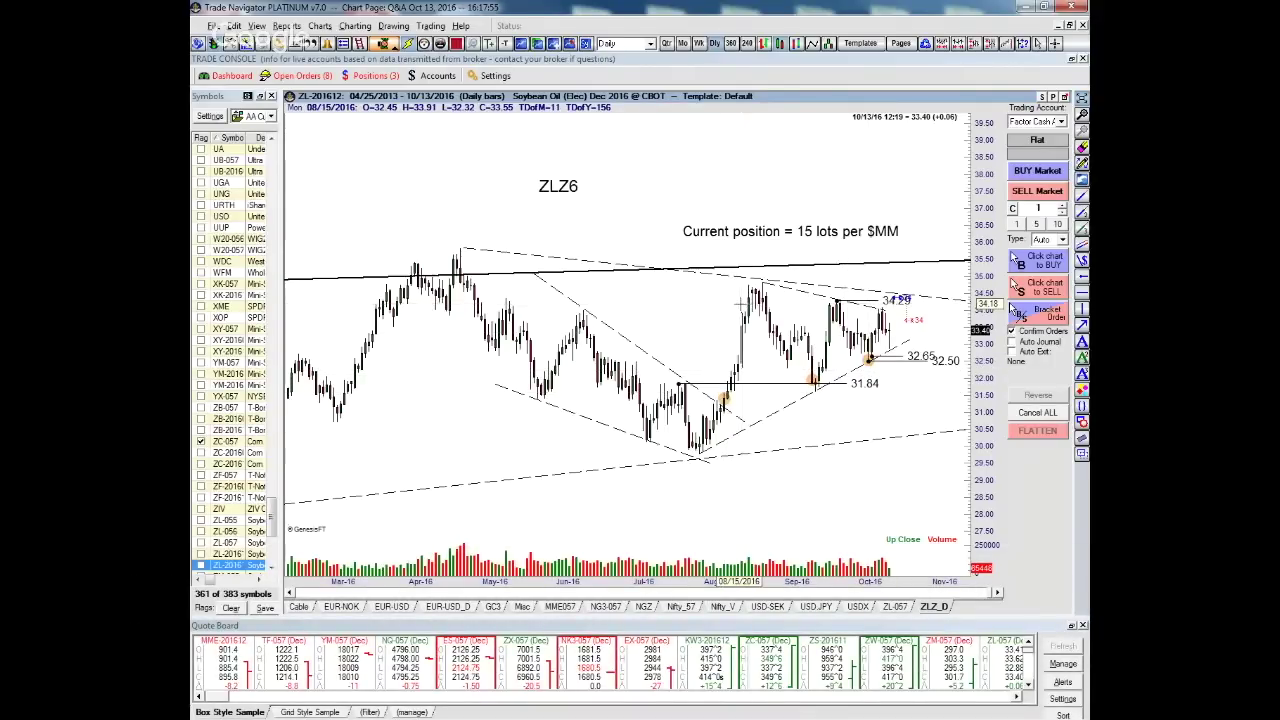
left_click(895, 607)
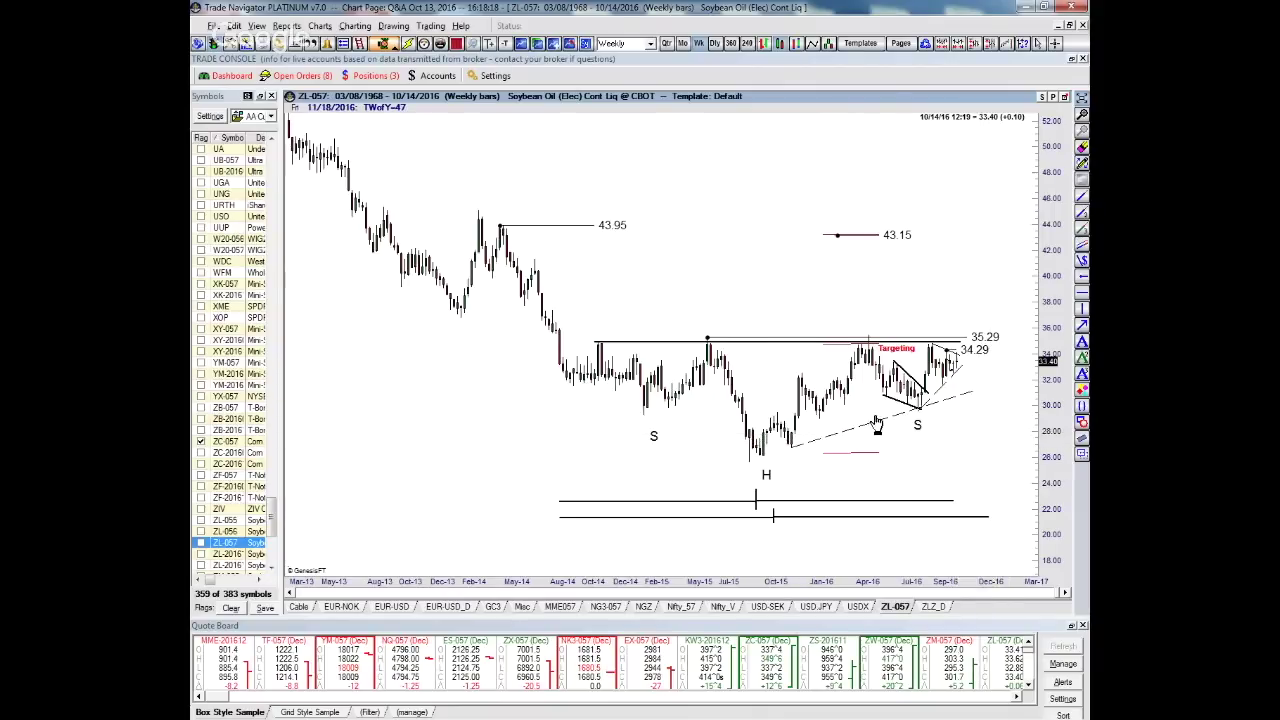
left_click(938, 608)
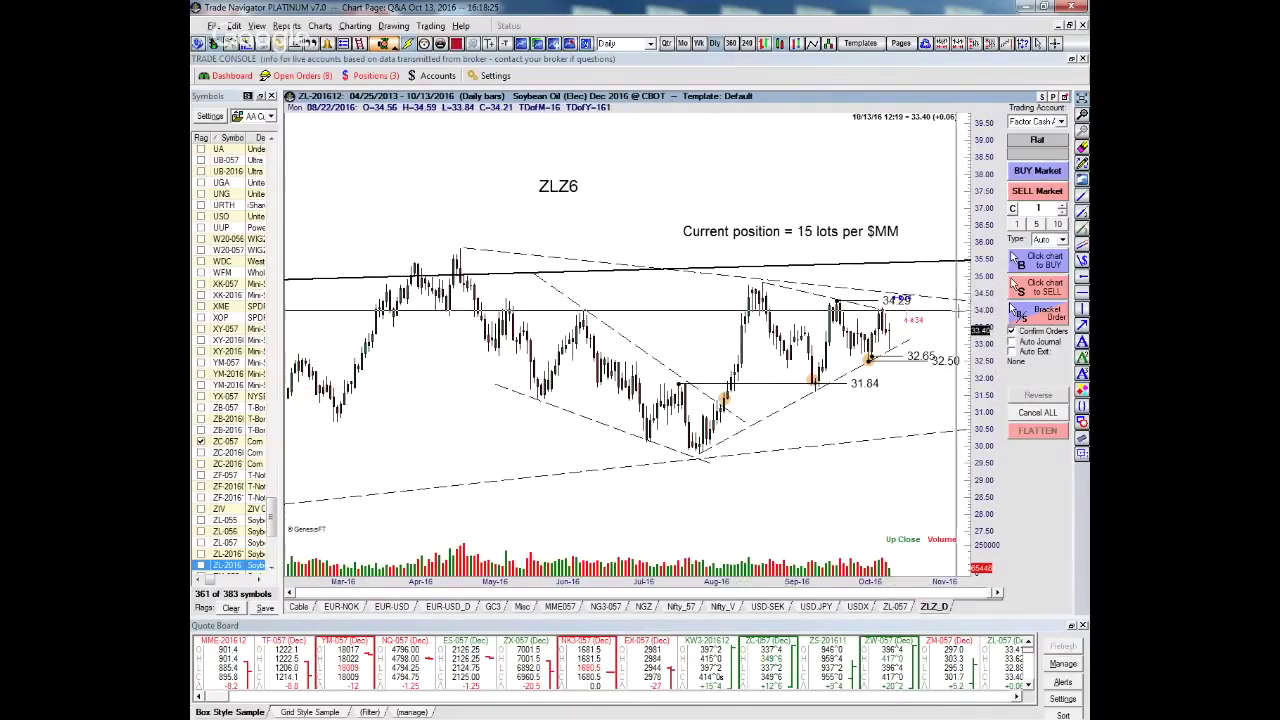
left_click(1081, 437)
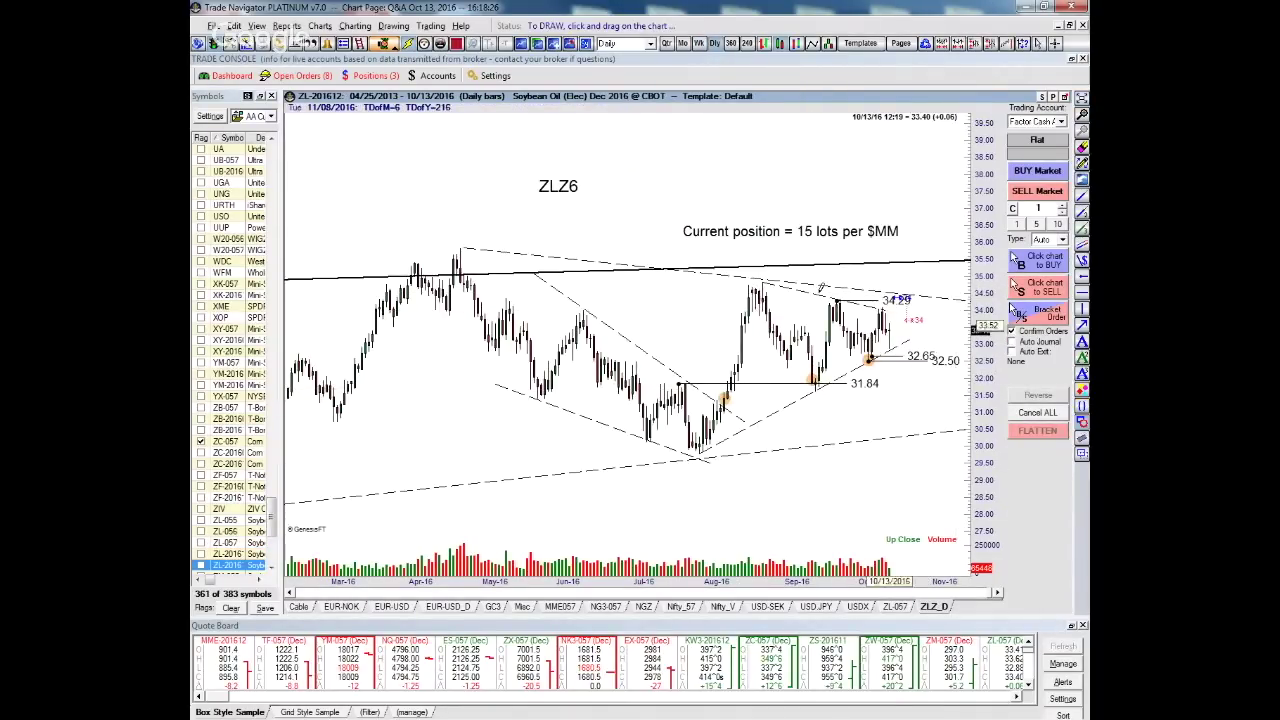
left_click_drag(749, 271, 903, 396)
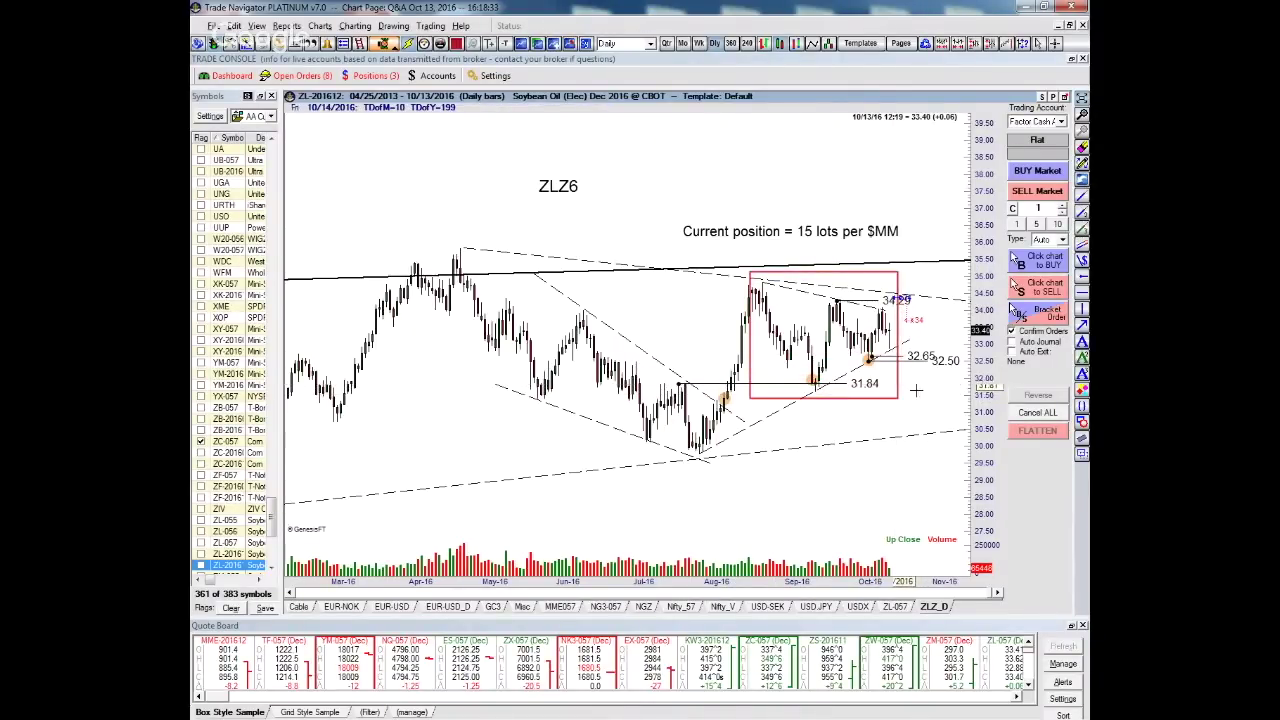
Compare the boxed pattern on the ZLZ_D daily chart with the ZL-057 weekly soybean oil chart
mouse_move(914, 381)
left_mouse_down()
mouse_move(871, 394)
mouse_move(885, 397)
mouse_move(766, 290)
mouse_move(818, 392)
mouse_move(830, 350)
mouse_move(871, 360)
mouse_move(882, 316)
mouse_move(888, 352)
mouse_move(925, 390)
left_mouse_up()
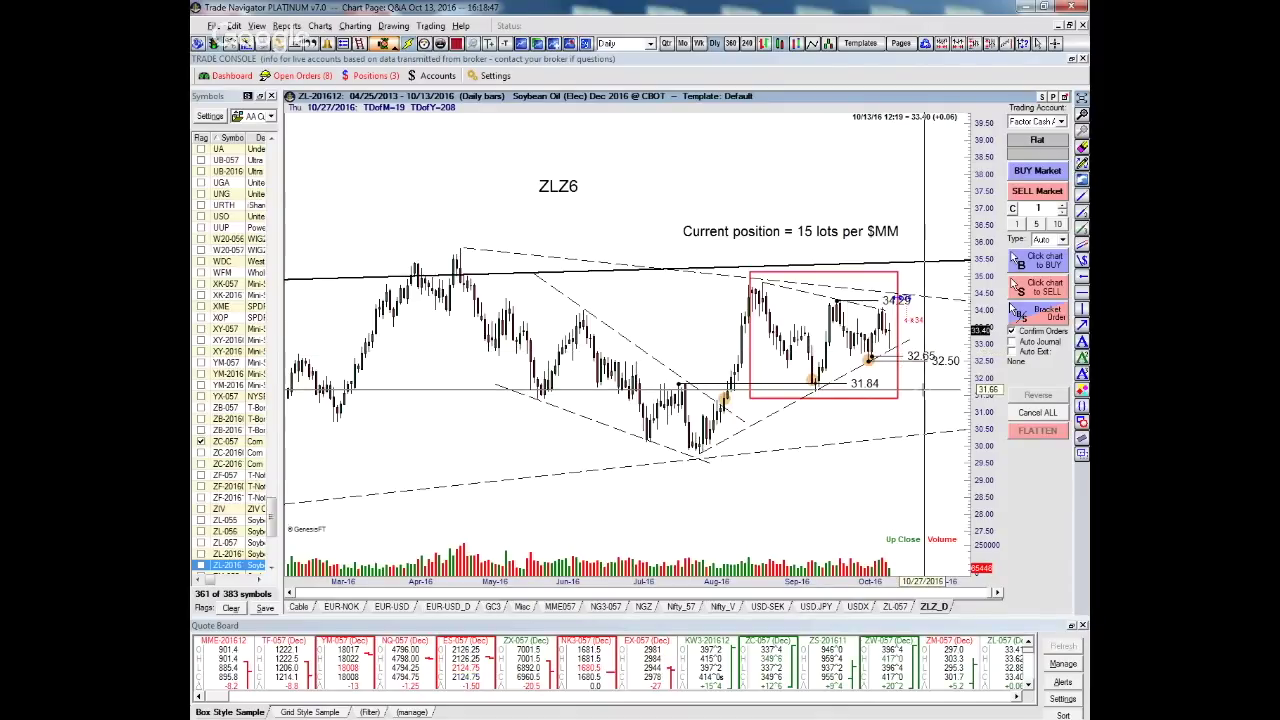
left_click_drag(925, 390, 818, 295)
left_click_drag(780, 250, 780, 216)
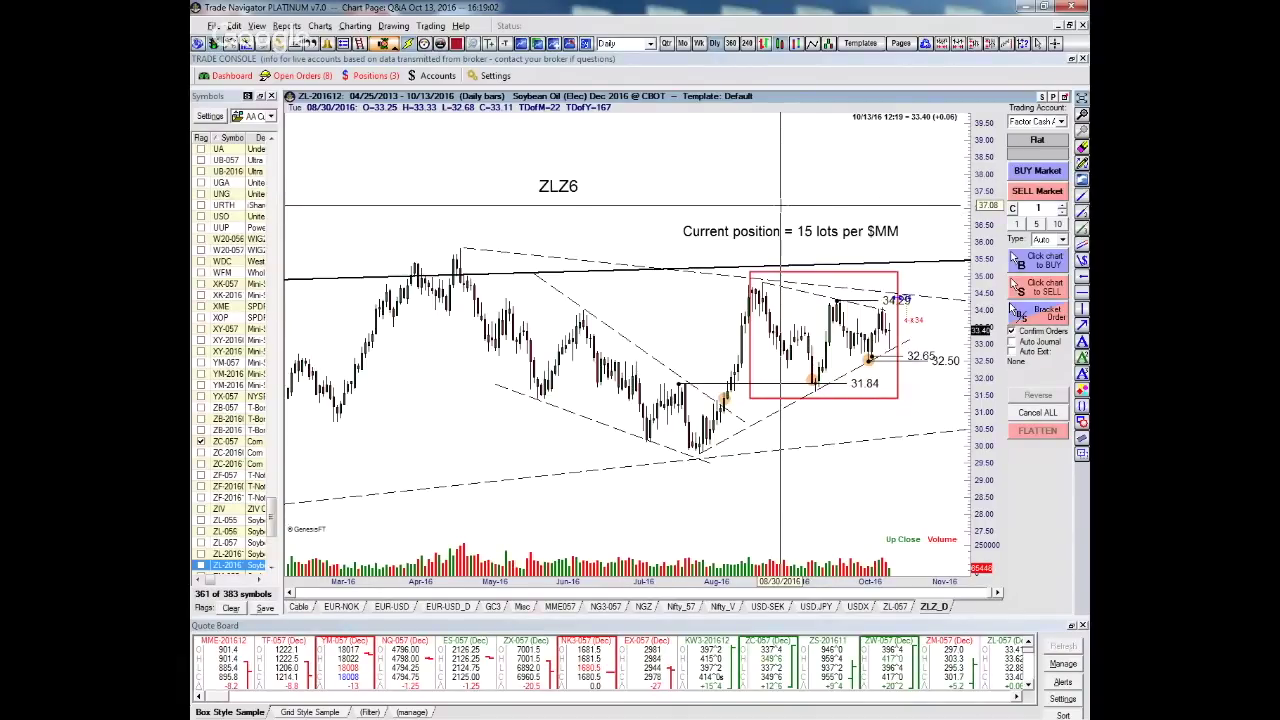
left_click(895, 607)
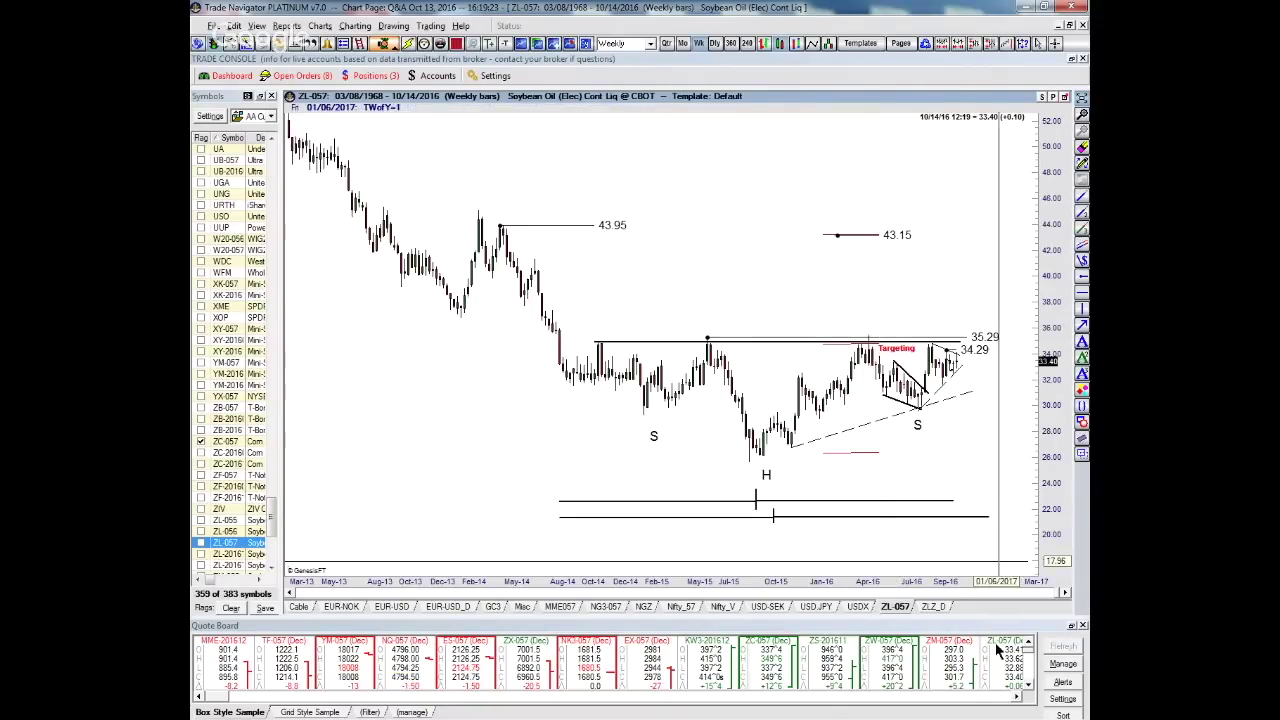
left_click(933, 607)
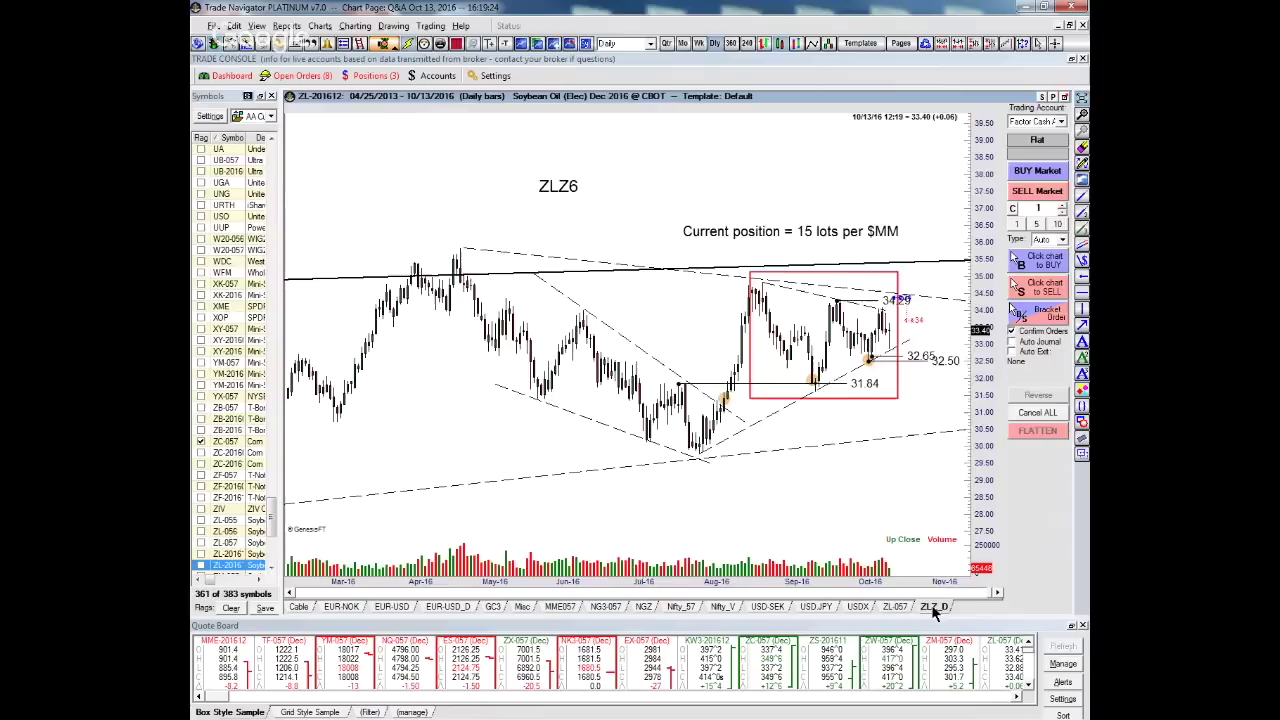